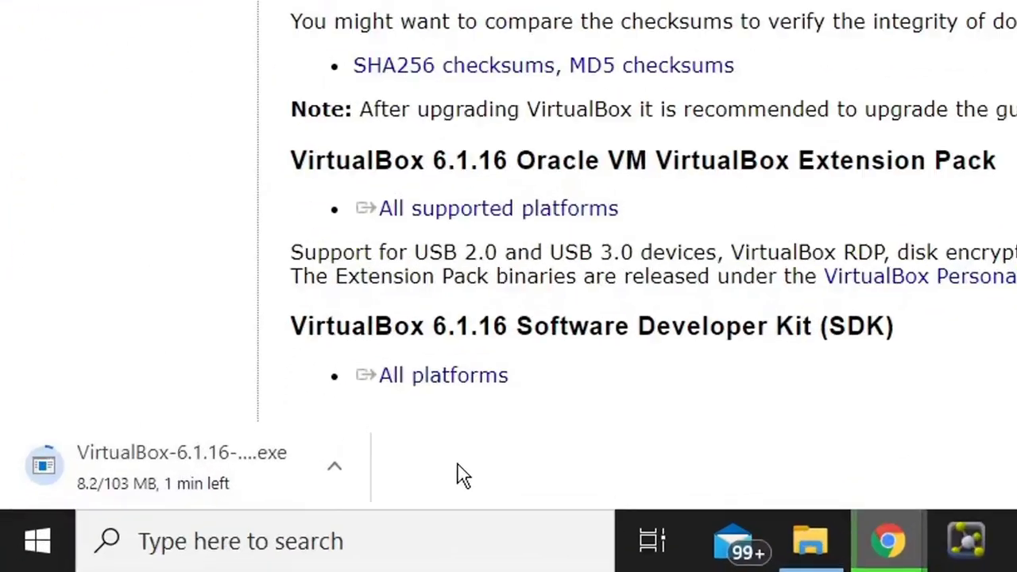
- Show Chrome's downloads for the finished VirtualBox-6.1.16-140961-Win.exe installer
click(334, 466)
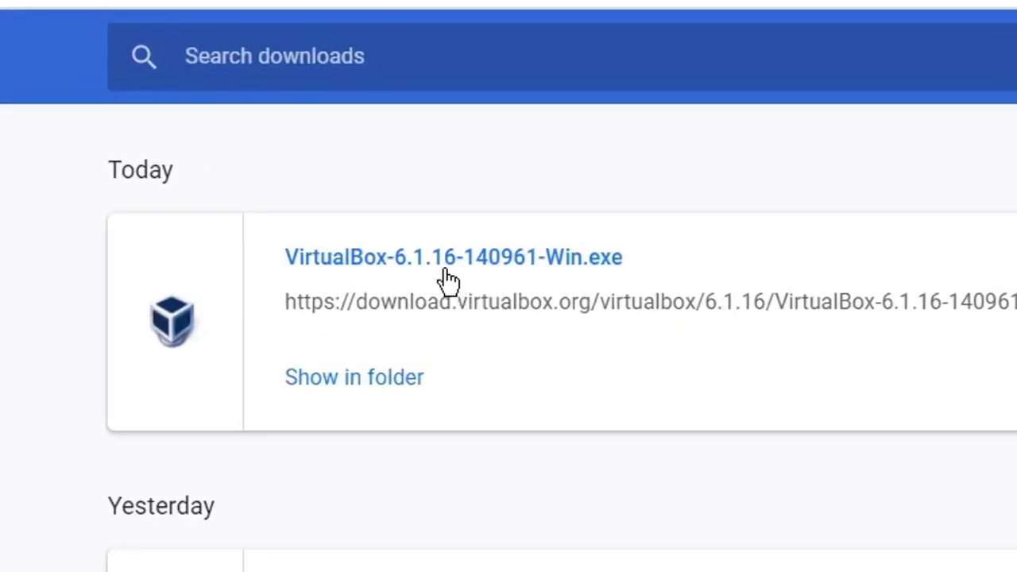
- Install VirtualBox 6.1.16 with default features, accept the network reset, and start it afterwards
click(481, 262)
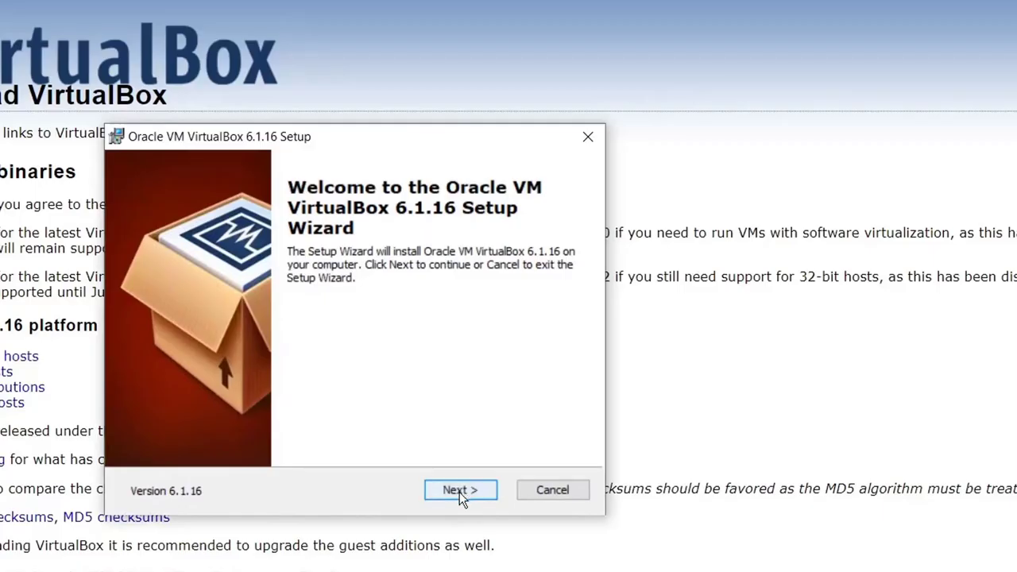
click(459, 491)
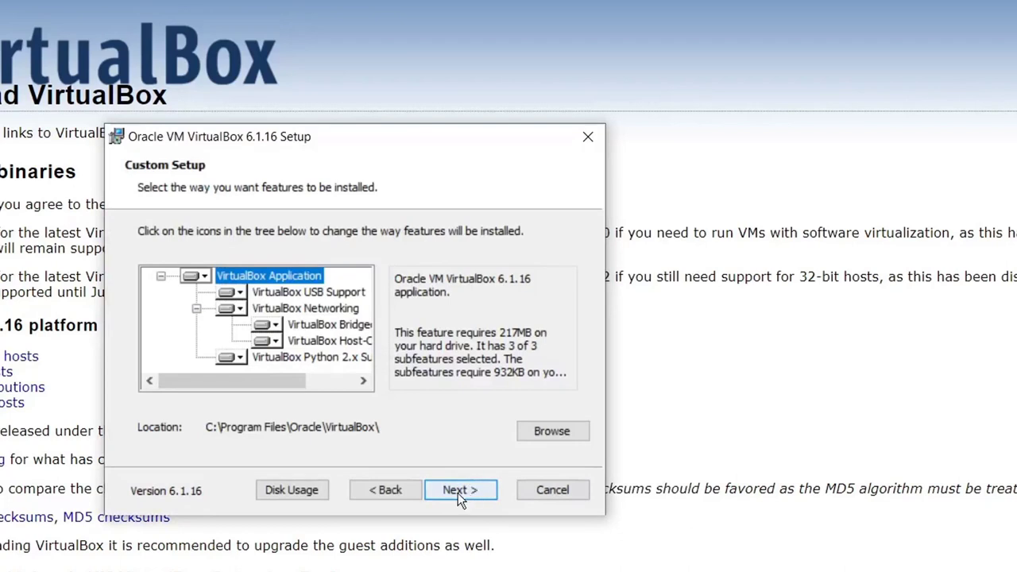
click(458, 493)
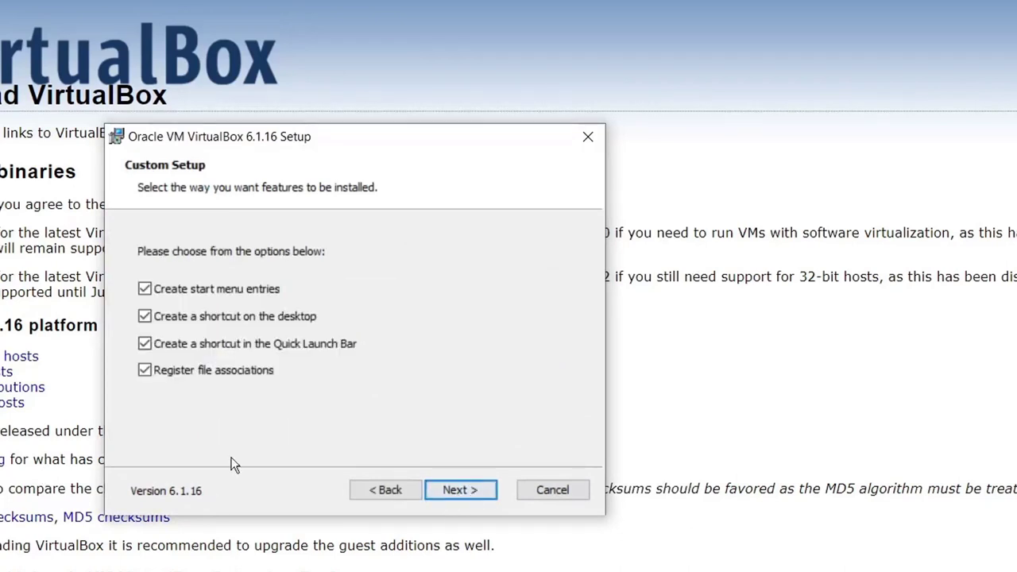
click(457, 492)
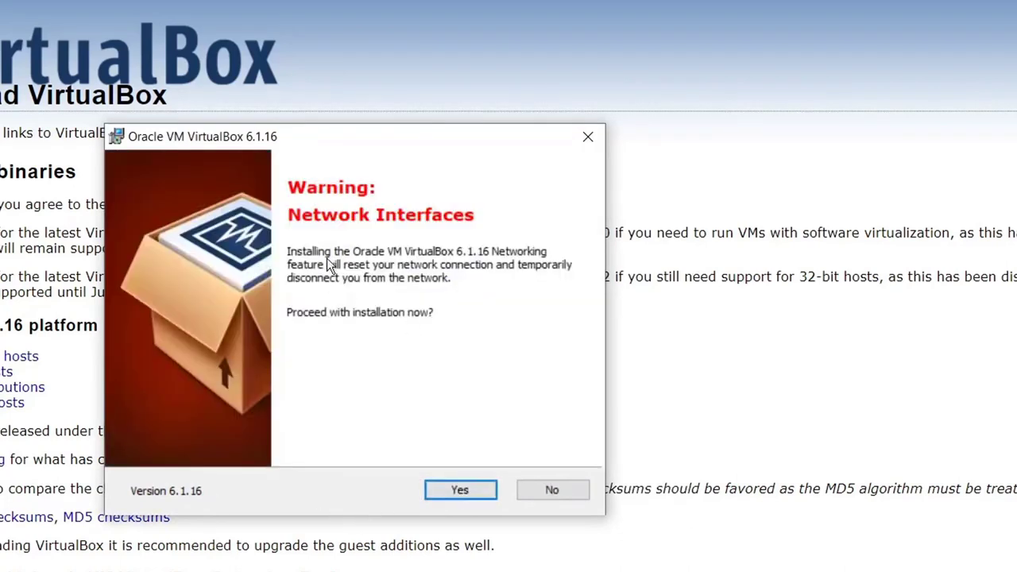
click(459, 487)
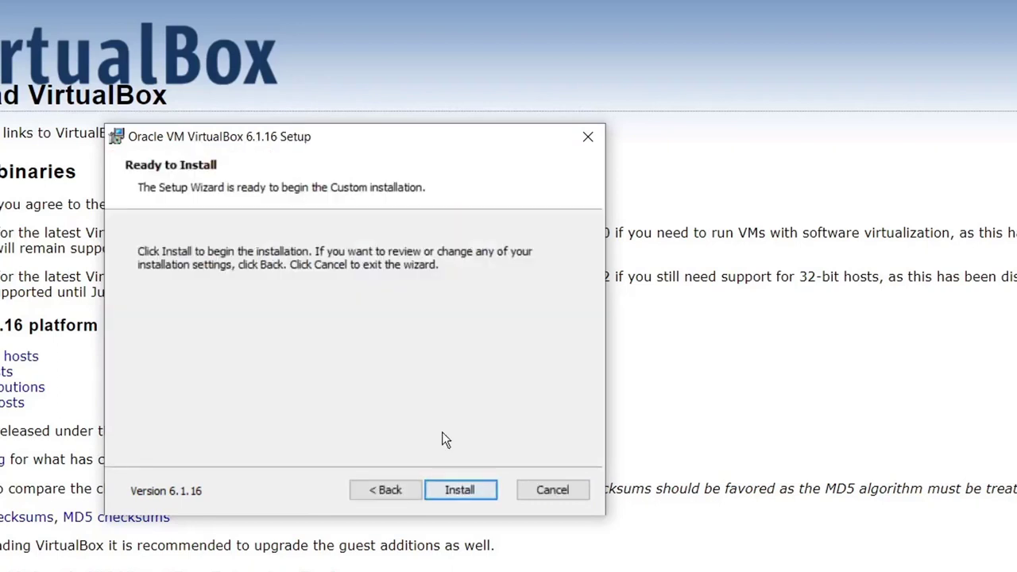
click(459, 492)
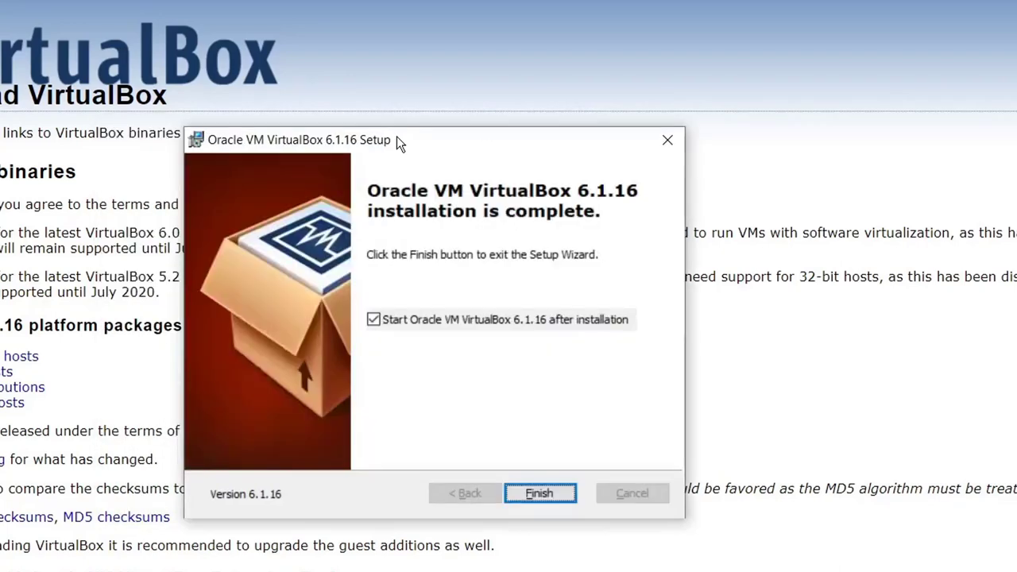
click(542, 493)
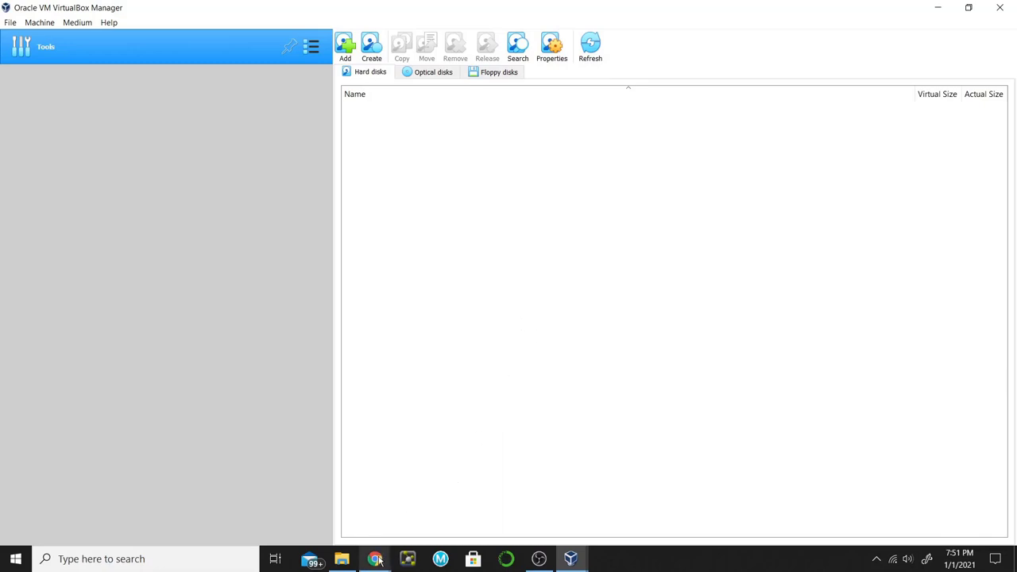
- Switch back to the Chrome window from the taskbar
mouse_move(374, 559)
click(320, 502)
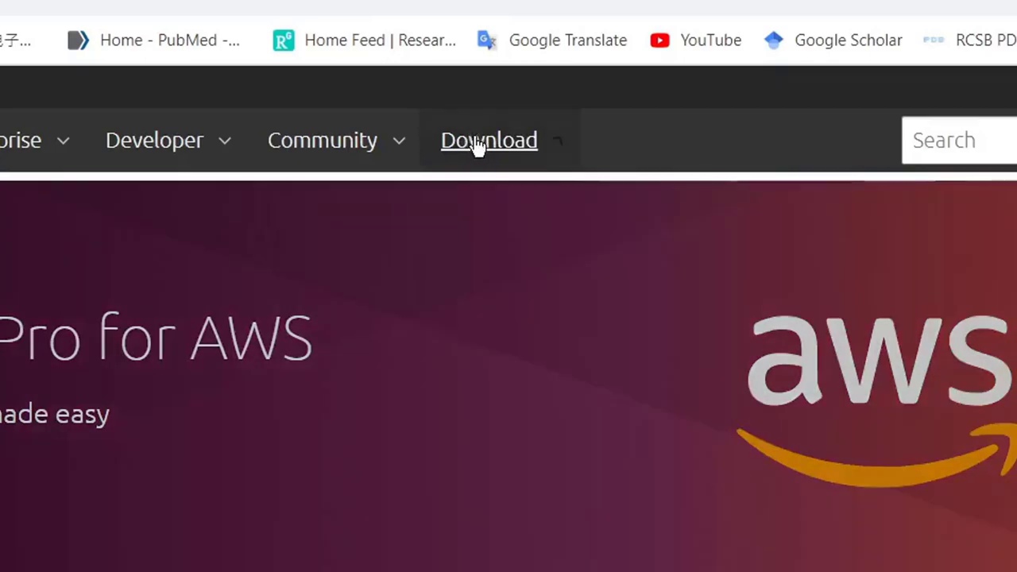
- Start downloading the Ubuntu Desktop 20.04 LTS ISO (ubuntu-20.04.1-desktop-amd64.iso) from ubuntu.com
click(480, 148)
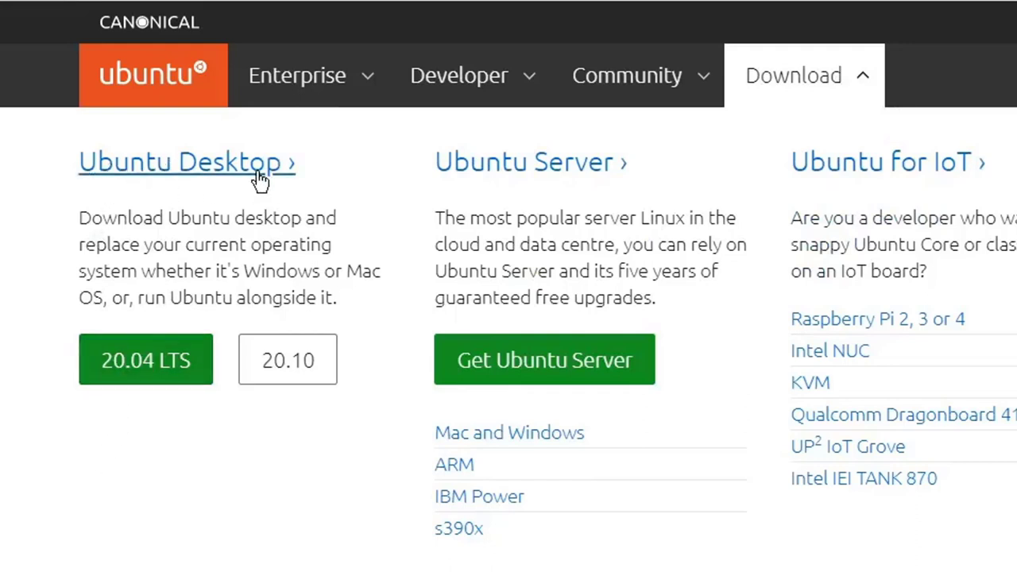
click(143, 379)
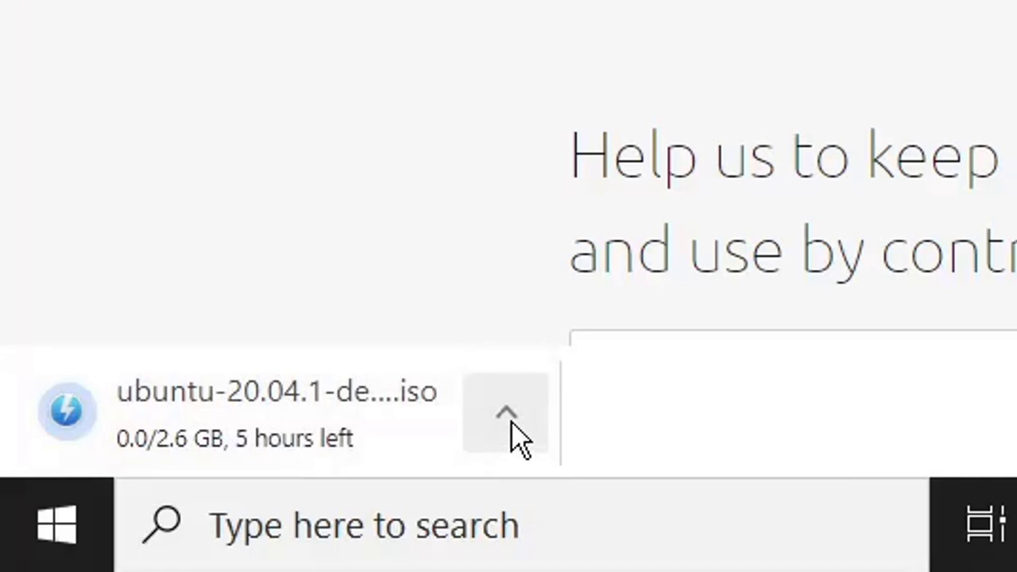
click(520, 437)
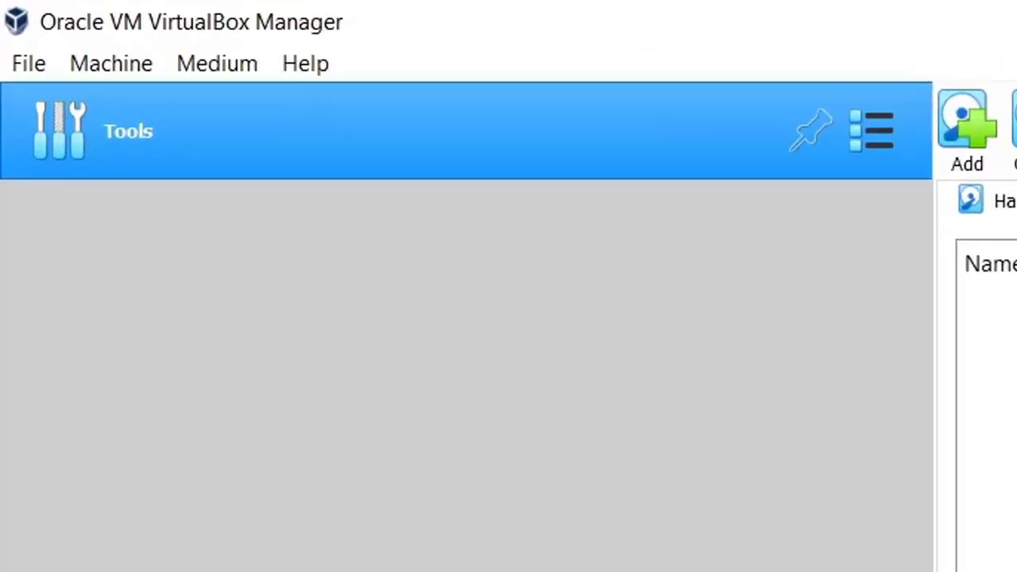
- Create a new machine named 'ubuntu' with type Linux and version Ubuntu (64-bit)
click(109, 73)
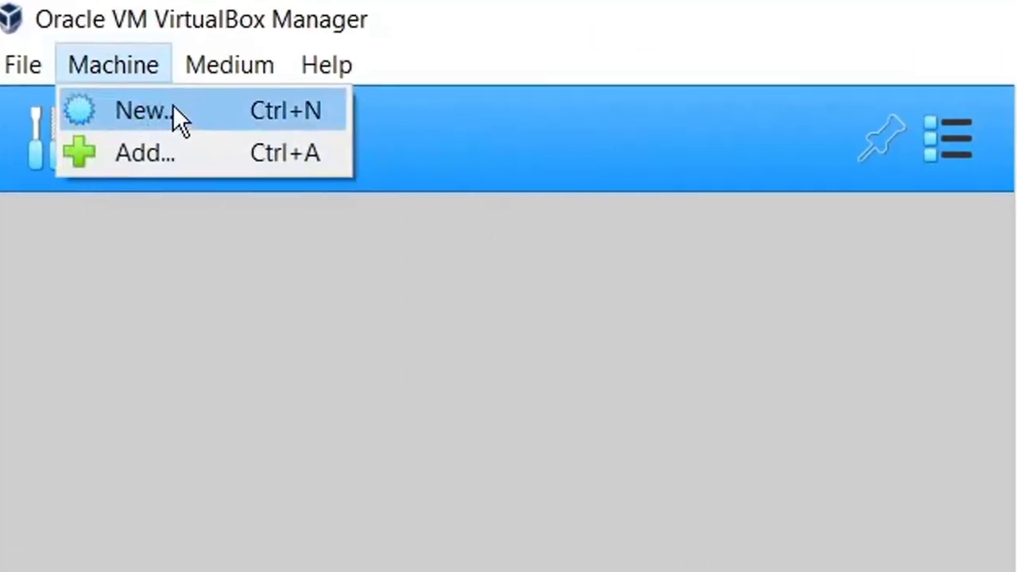
click(177, 115)
drag(433, 78, 273, 65)
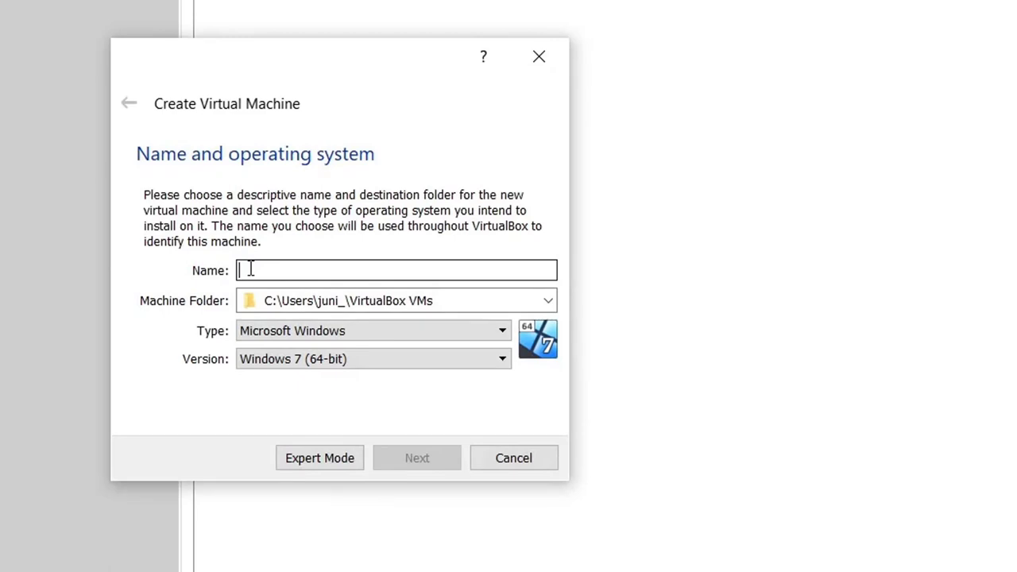
text(ubuntu)
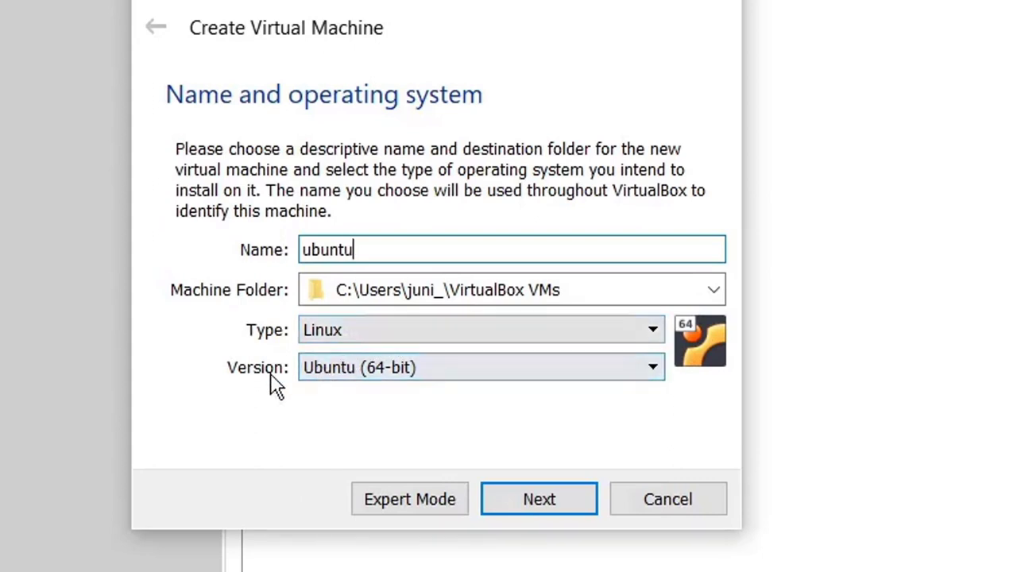
click(406, 377)
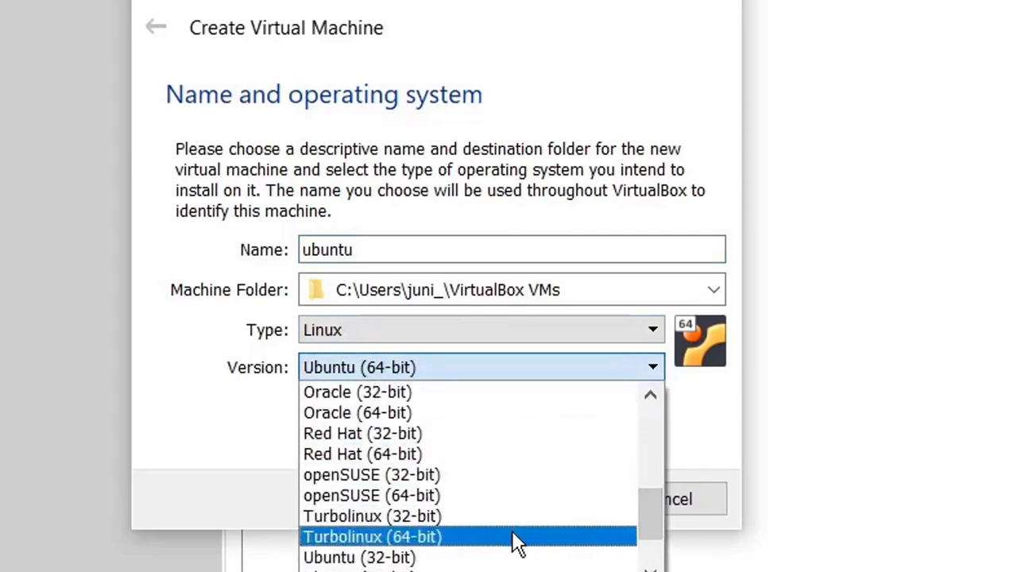
click(350, 484)
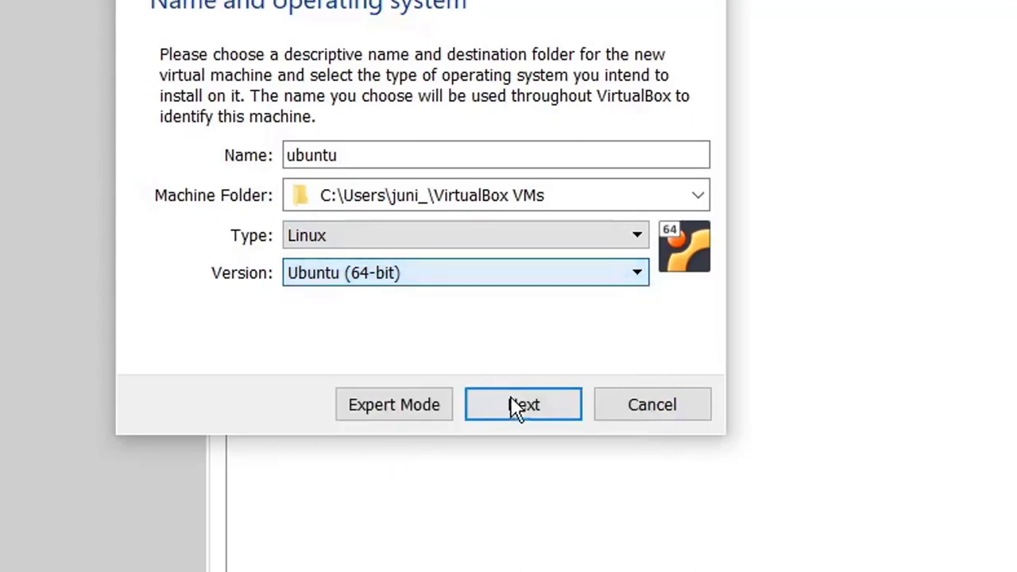
click(524, 407)
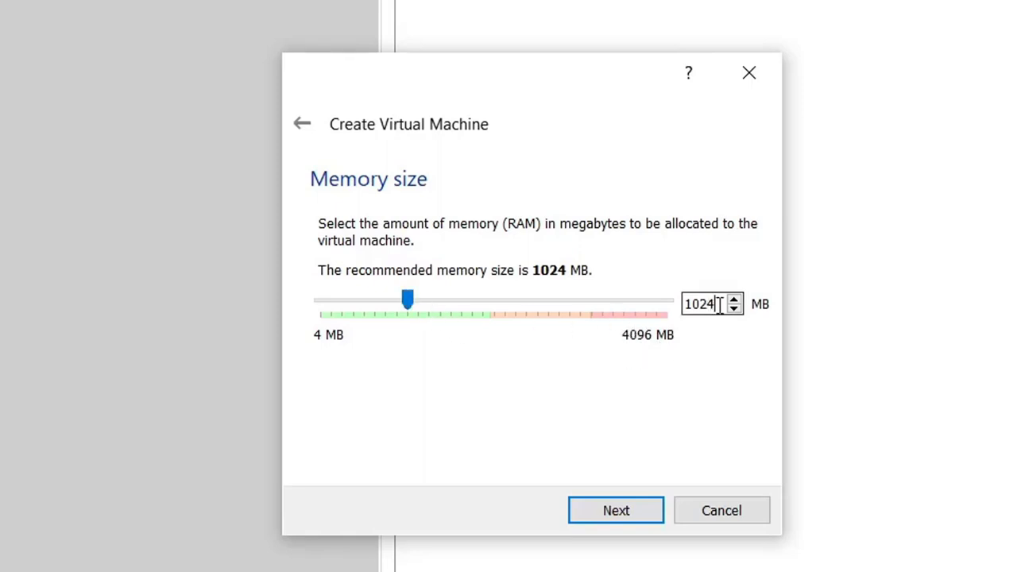
- Change the ubuntu machine's memory from 1024 MB to 2000 MB
drag(722, 304, 668, 307)
text(2000)
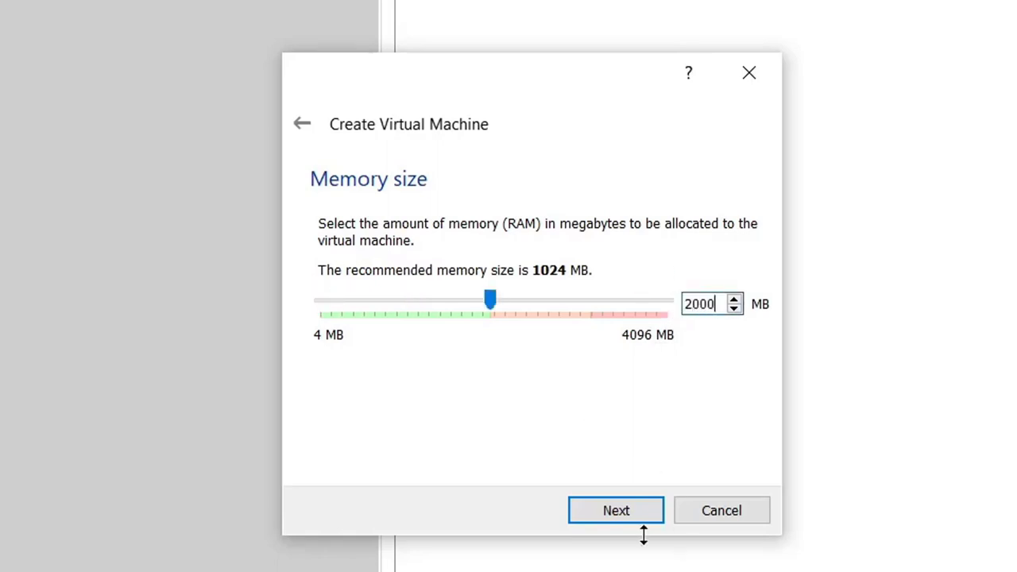
click(618, 511)
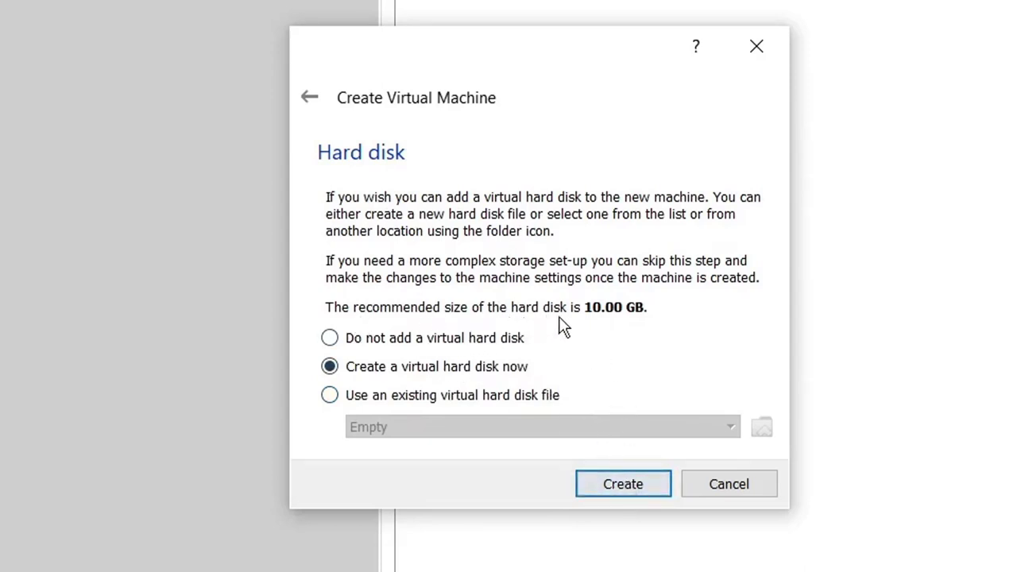
- Create a new virtual hard disk now, keeping VDI as the file type
click(626, 488)
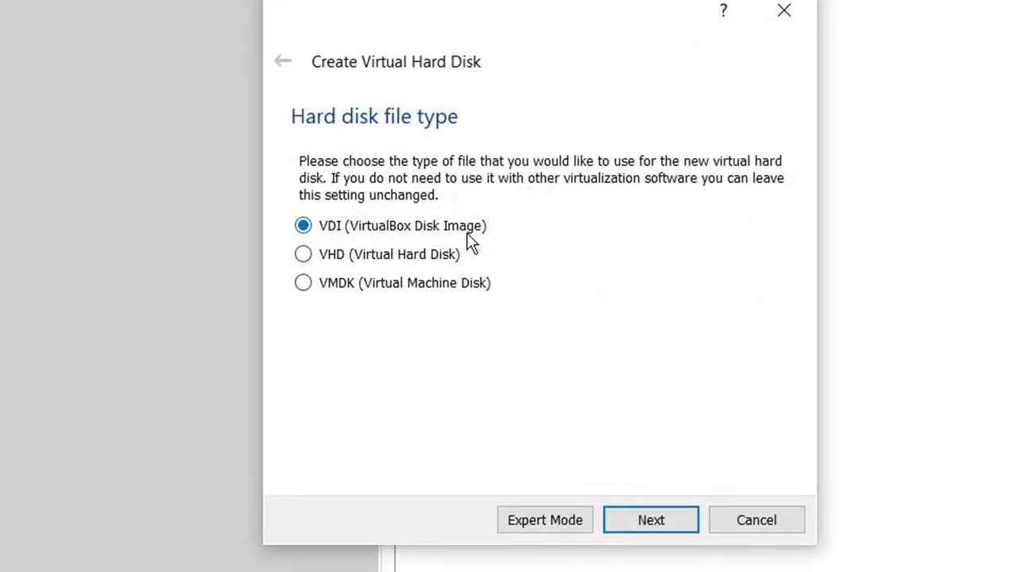
click(648, 526)
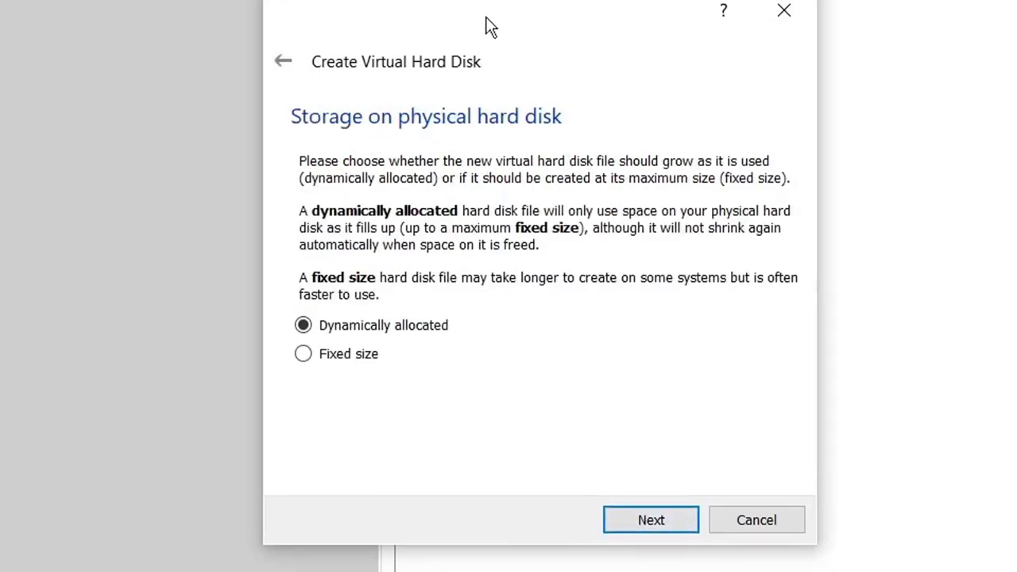
drag(483, 23, 457, 34)
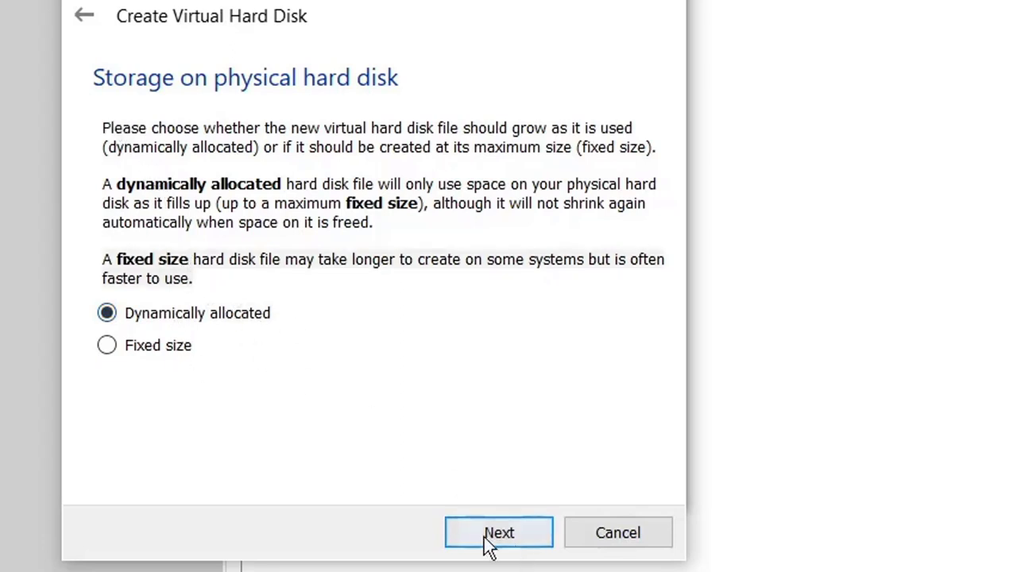
- Create the dynamically allocated 10.00 GB ubuntu.vdi disk and the machine
click(507, 536)
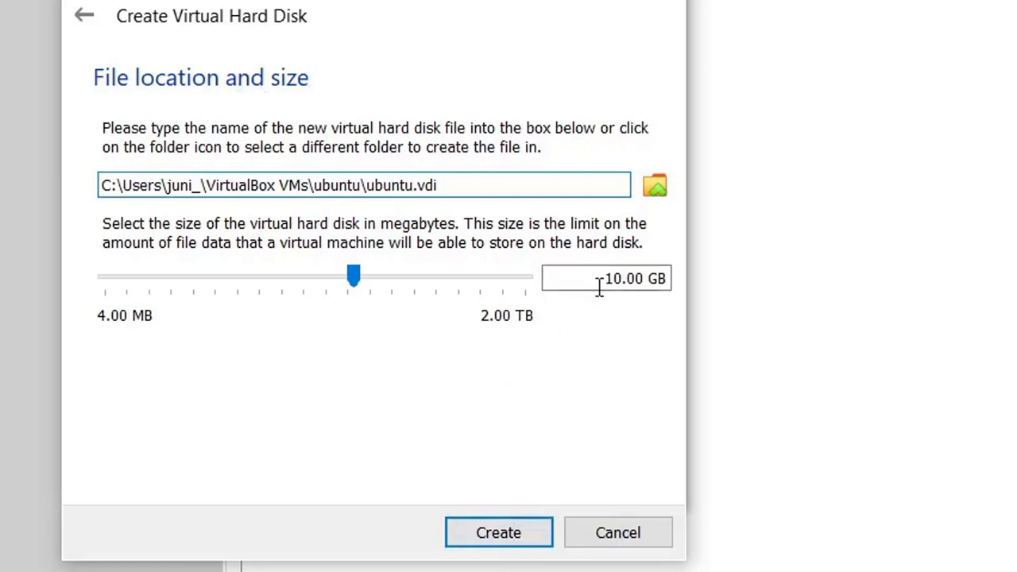
drag(600, 282, 666, 279)
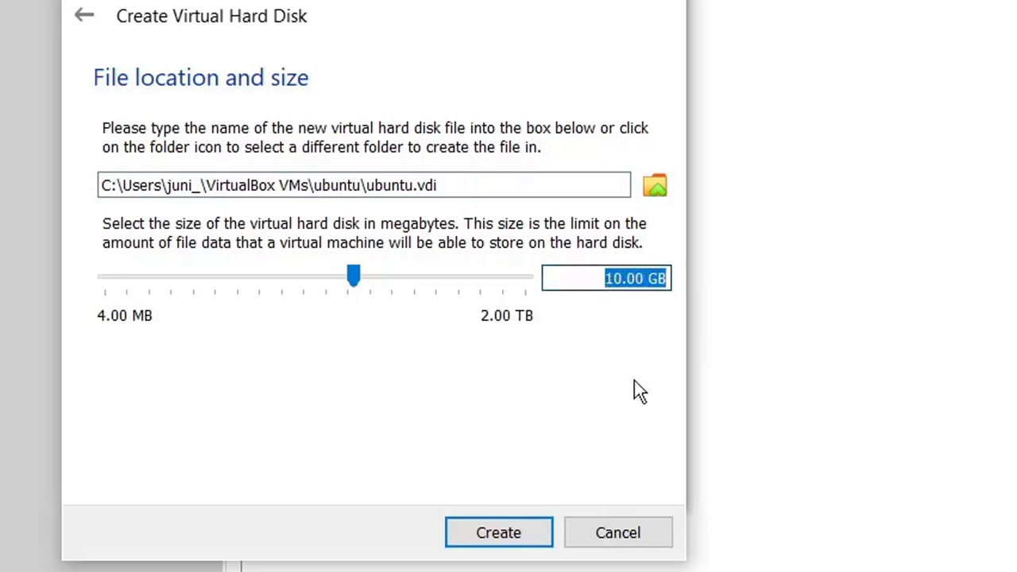
click(501, 545)
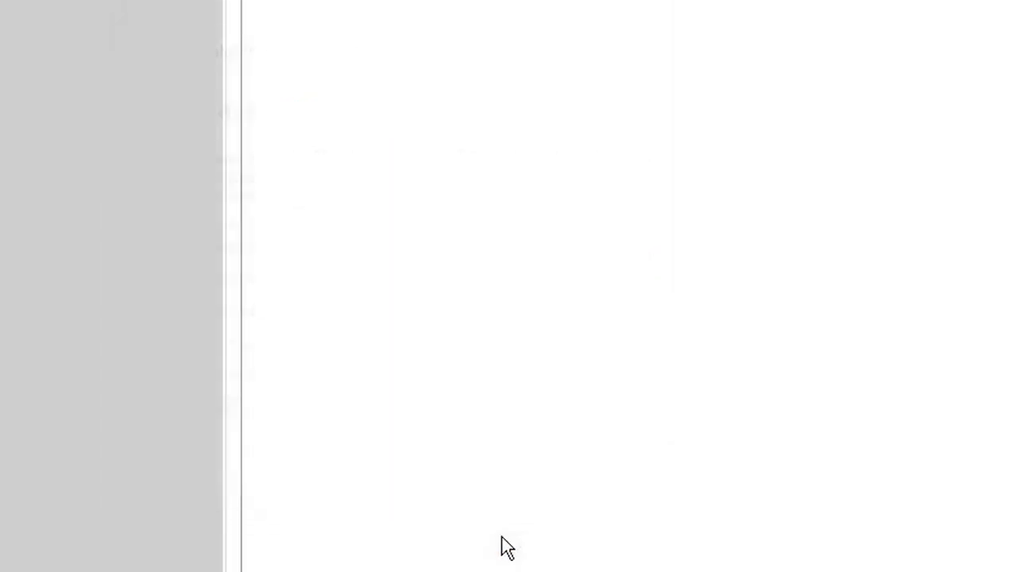
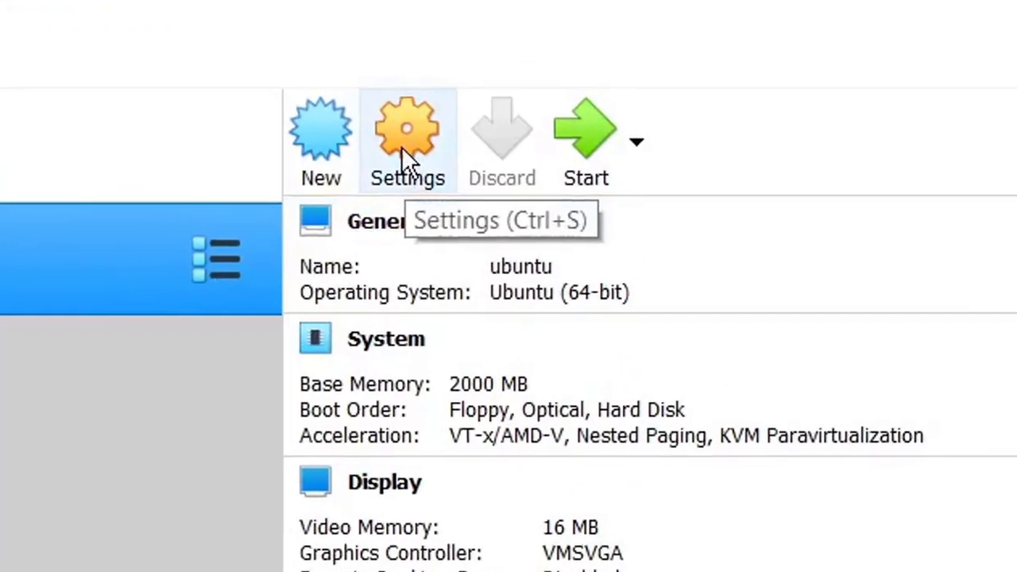
- In the ubuntu VM's General > Advanced settings, set Shared Clipboard and Drag'n'Drop to Bidirectional
click(401, 147)
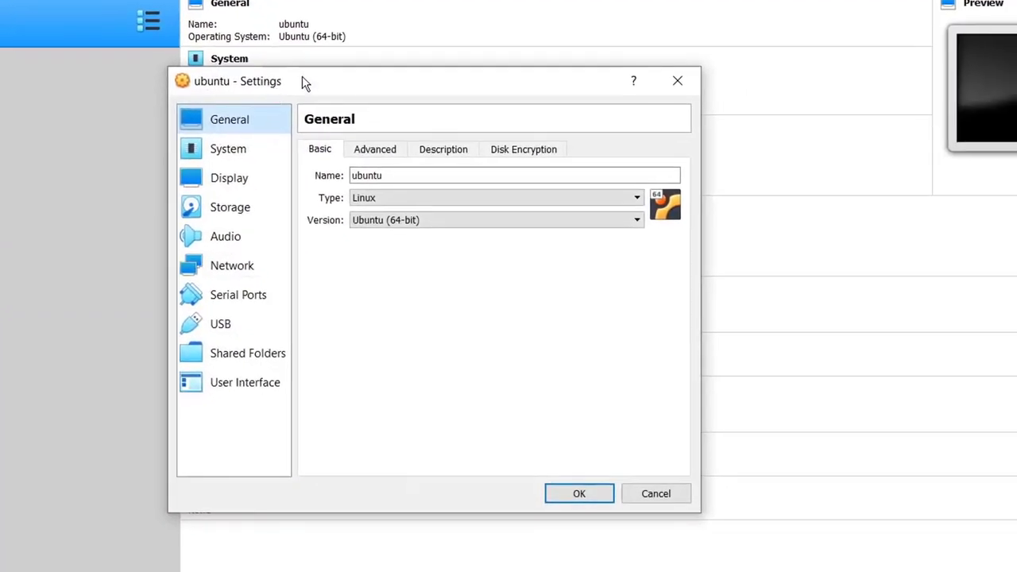
drag(304, 82, 128, 73)
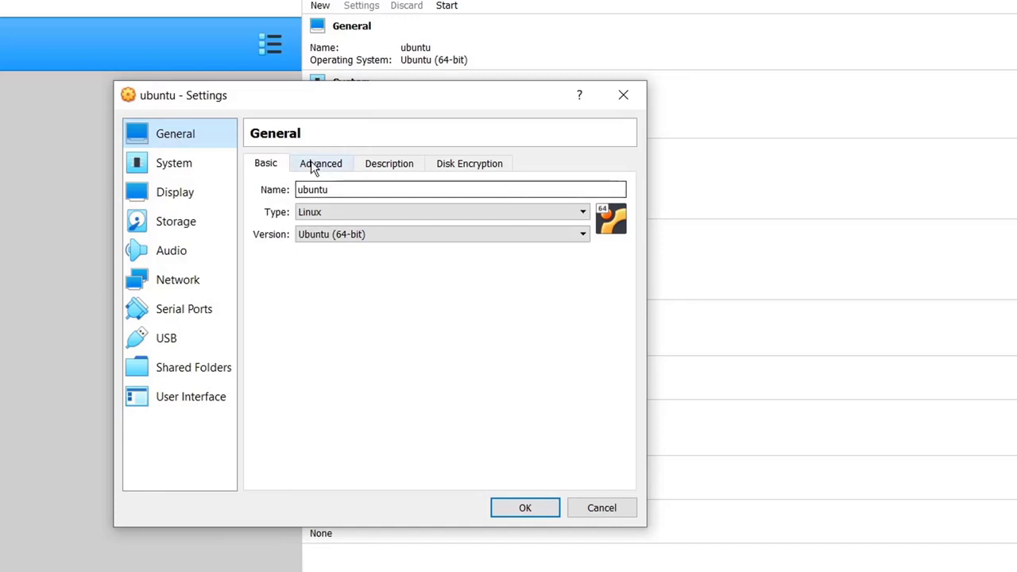
click(323, 167)
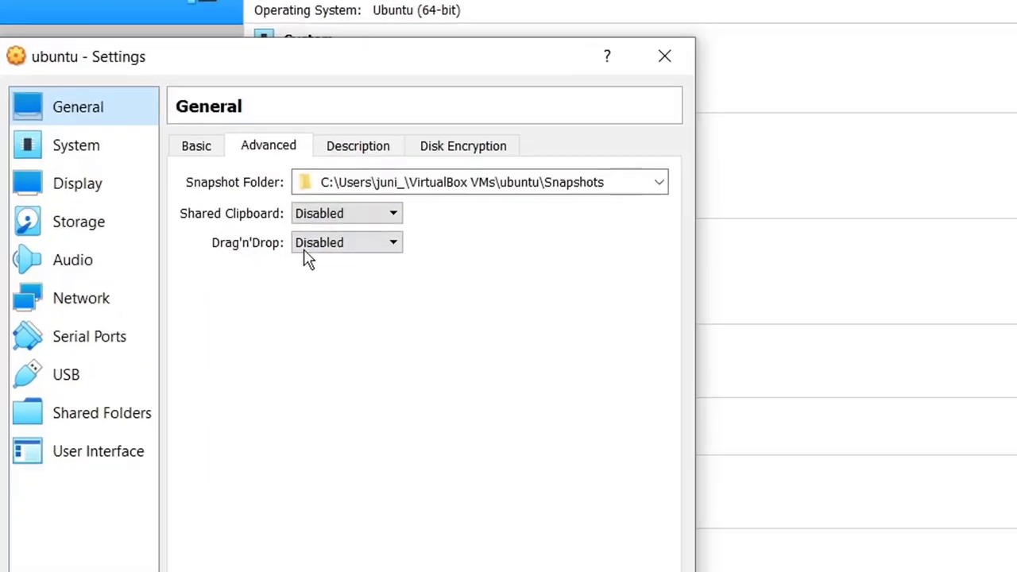
click(334, 216)
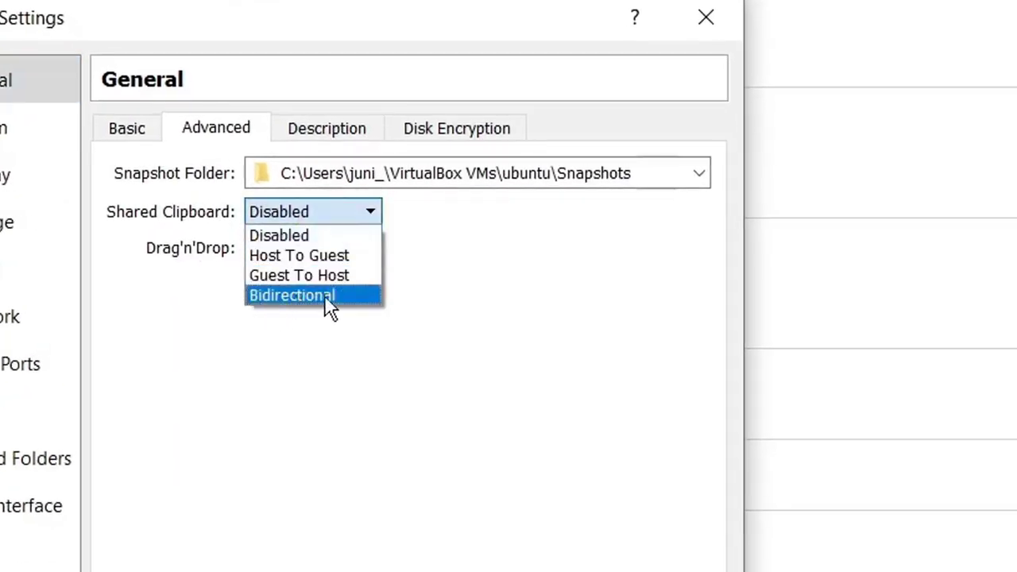
click(326, 299)
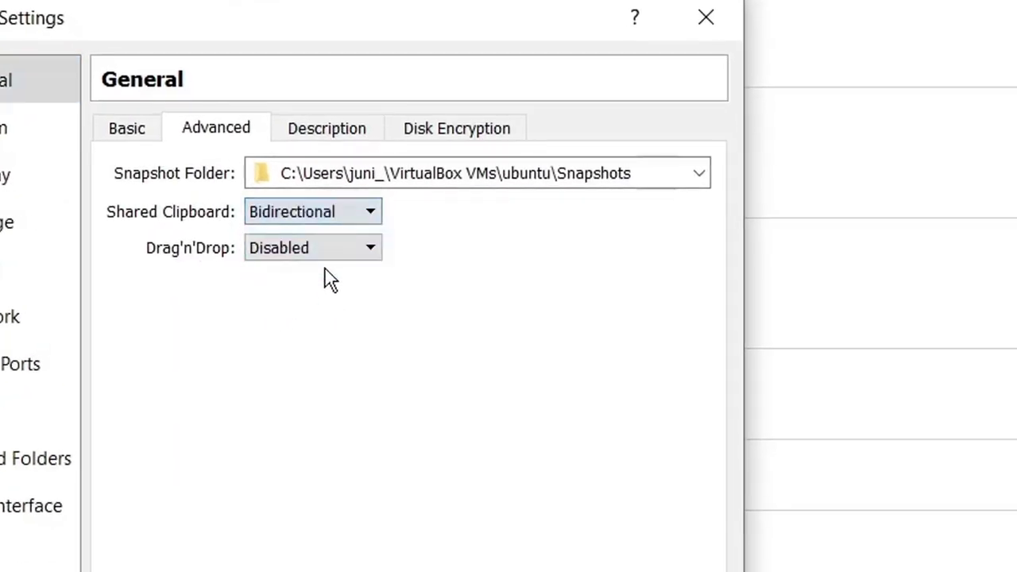
click(321, 252)
click(299, 332)
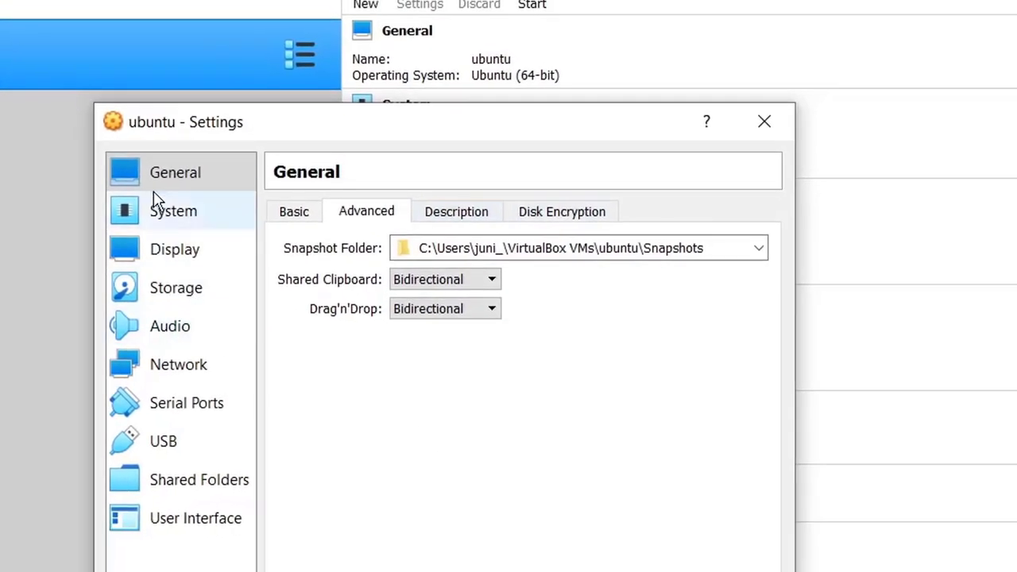
- Raise the ubuntu VM's processor count to 4 on the System > Processor tab
click(182, 221)
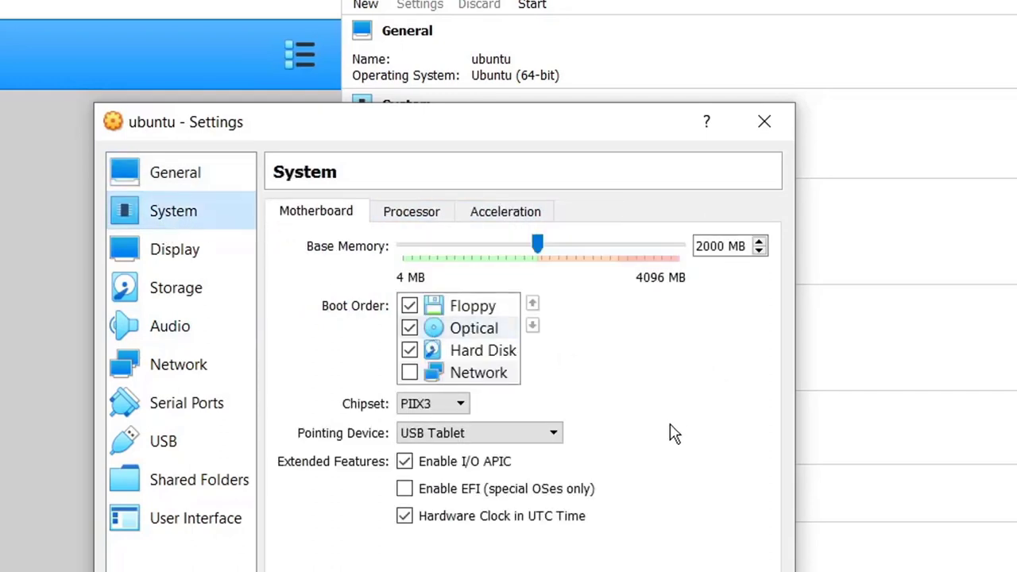
click(413, 226)
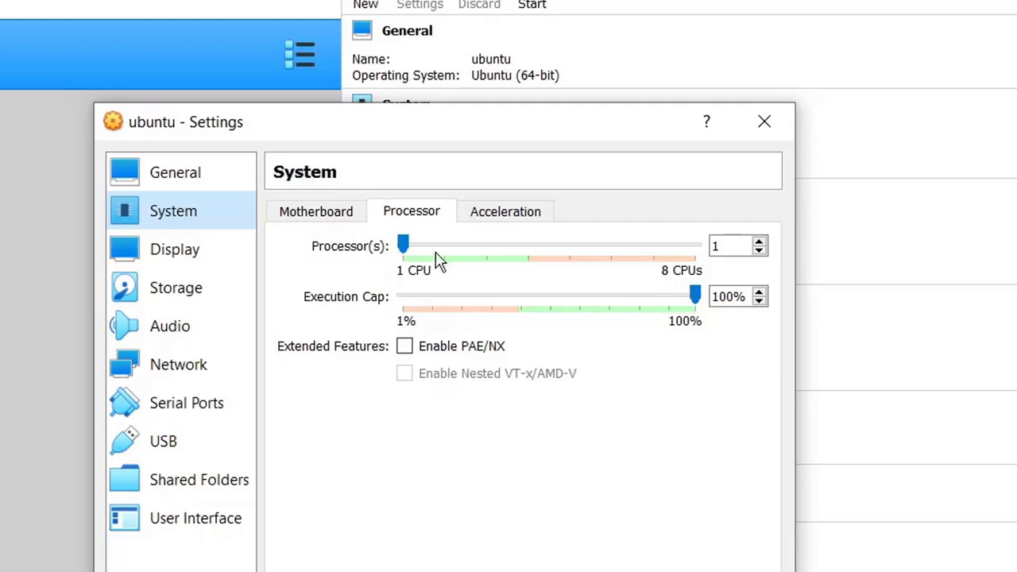
drag(406, 249, 534, 248)
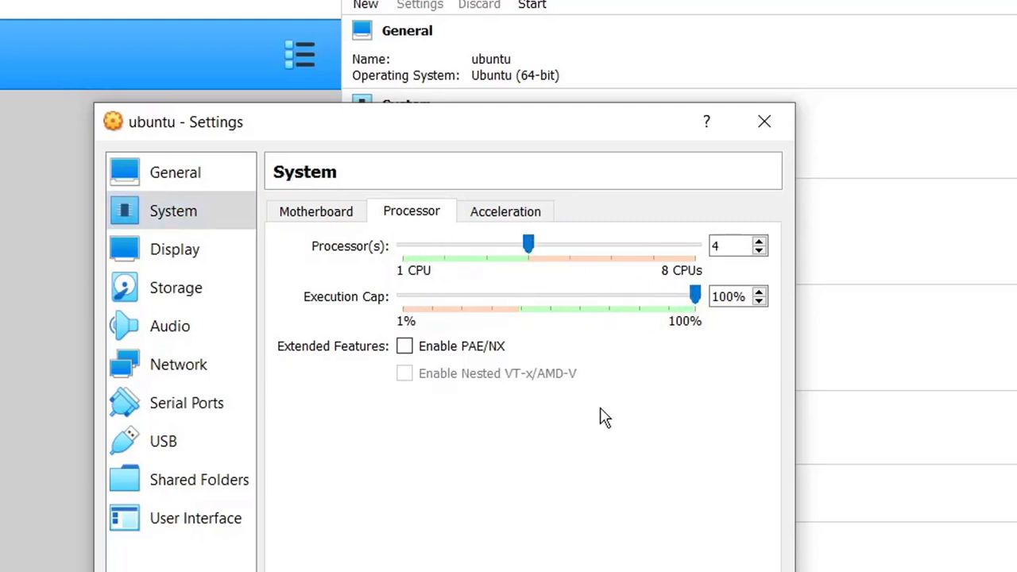
click(197, 261)
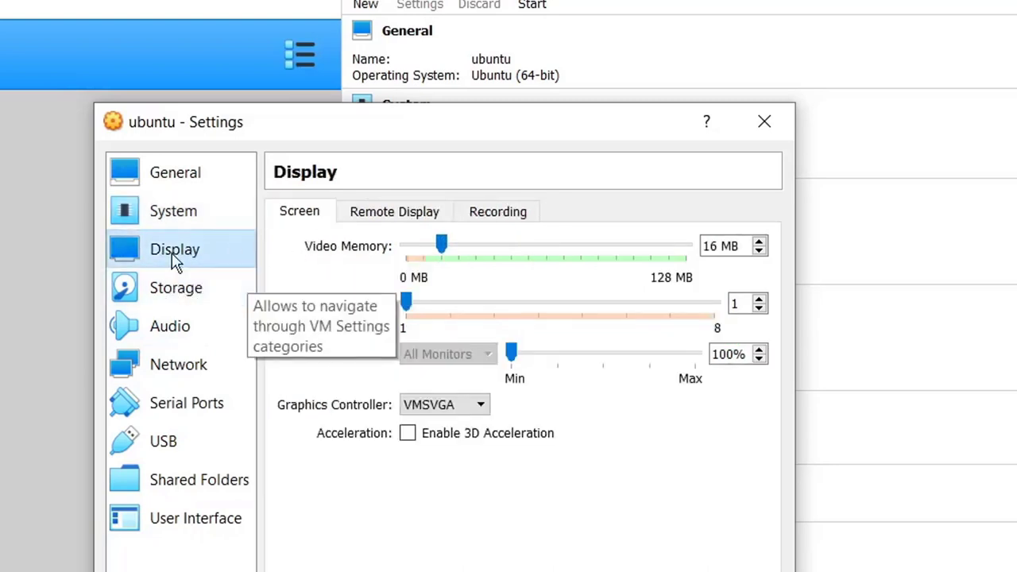
- Attach ubuntu-20.04.1-desktop-amd64.iso to the empty optical drive in Storage and save the settings
click(180, 293)
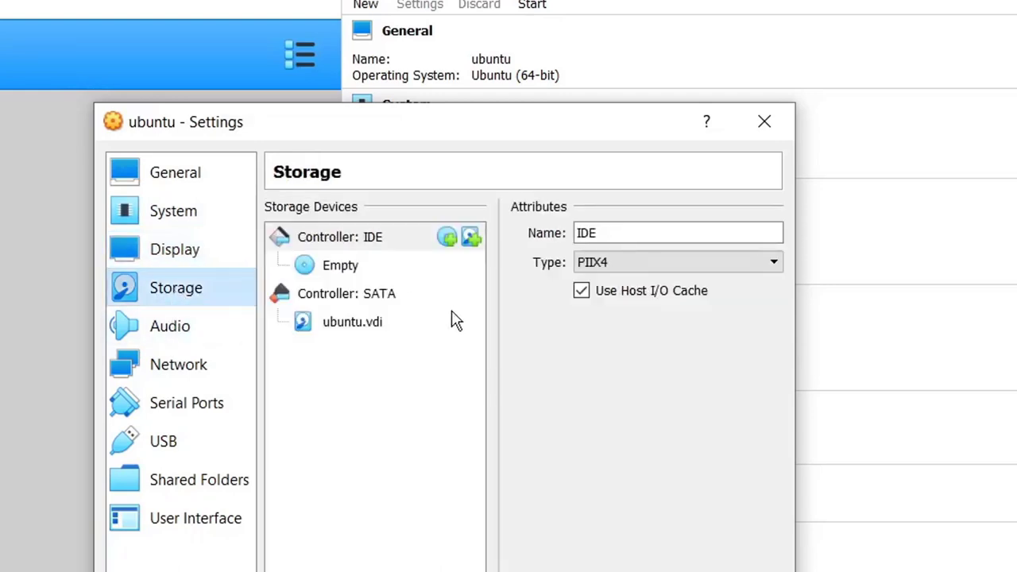
click(341, 271)
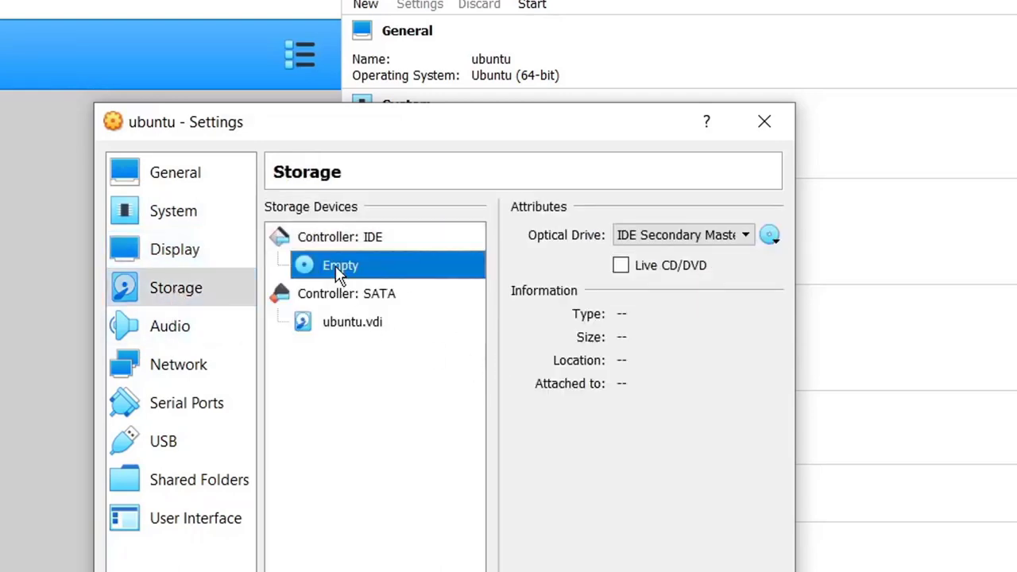
click(771, 237)
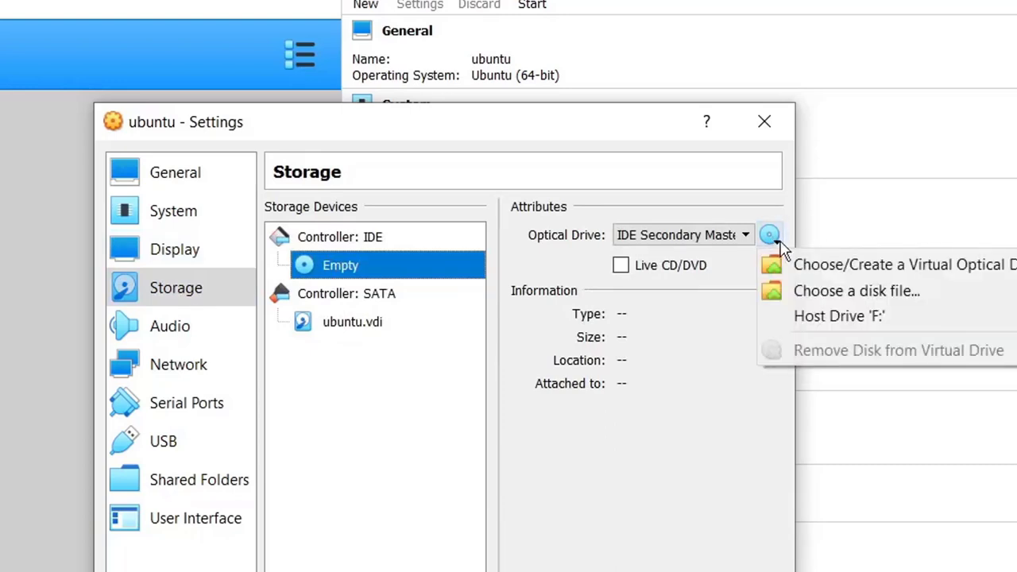
click(856, 289)
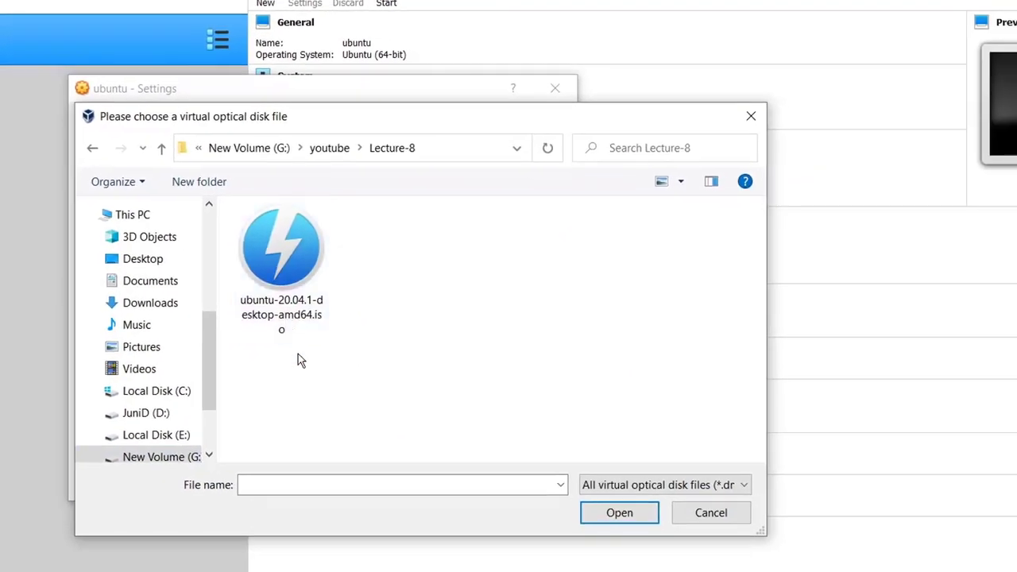
click(295, 326)
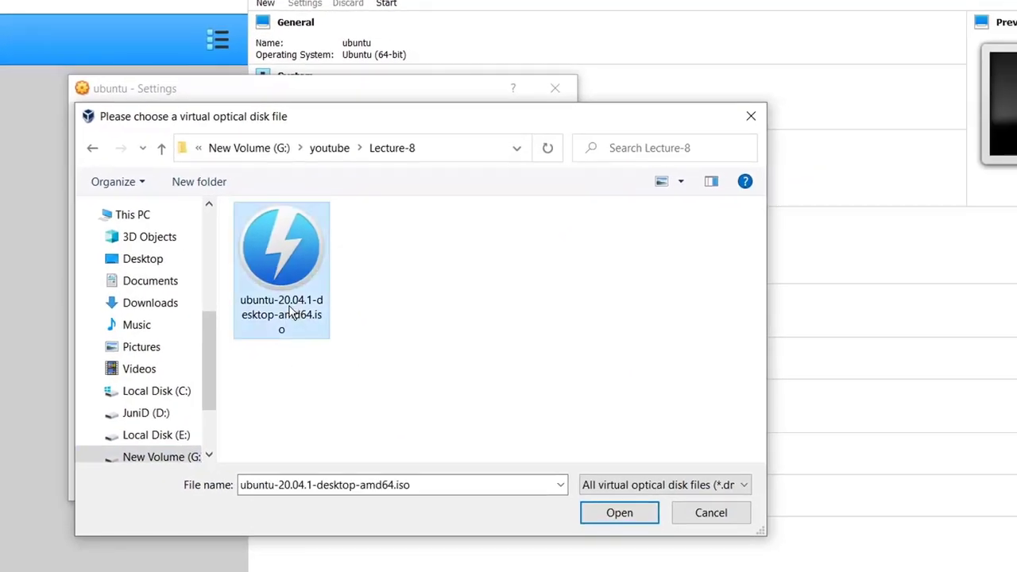
click(612, 512)
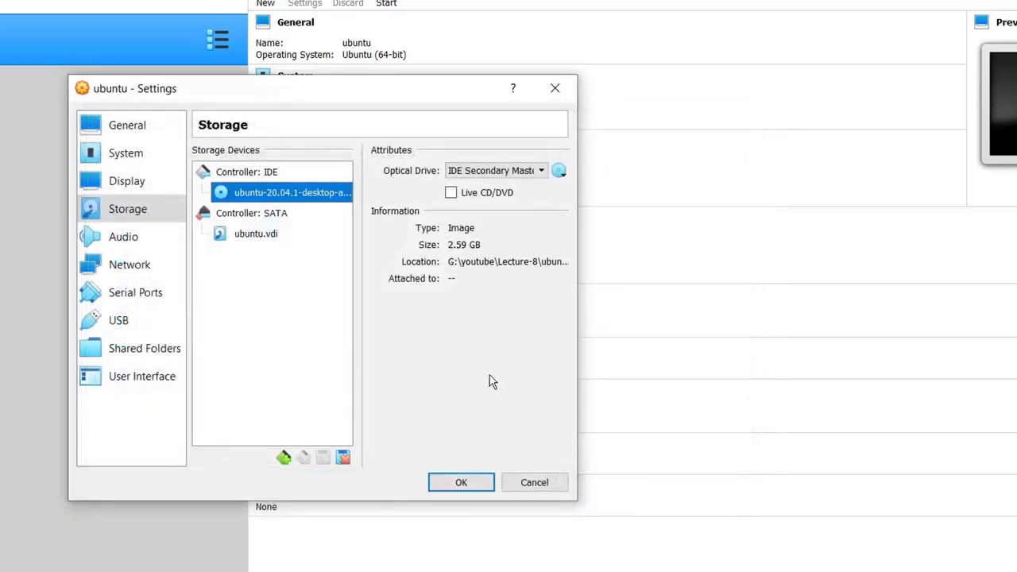
drag(579, 264, 750, 263)
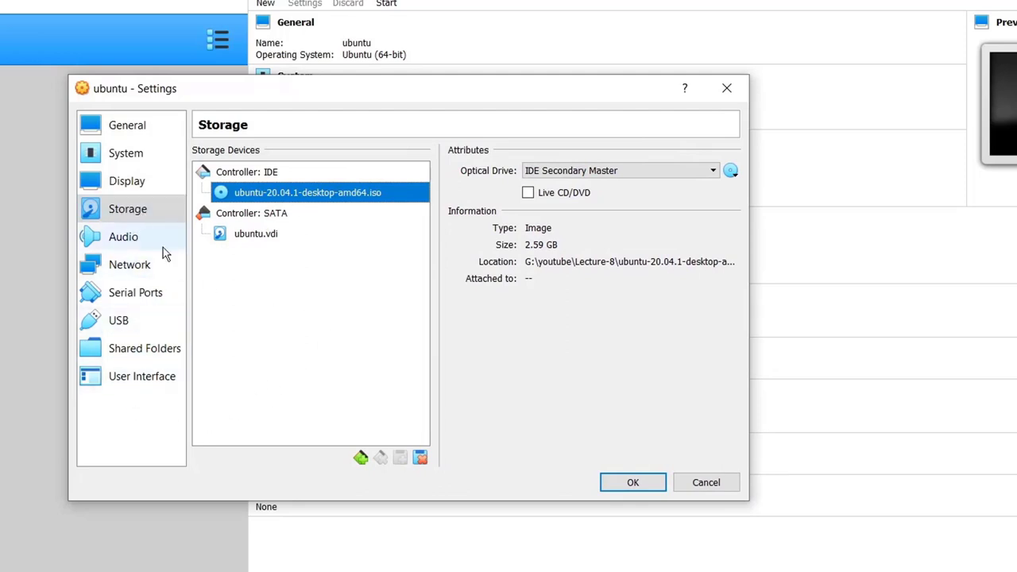
click(645, 484)
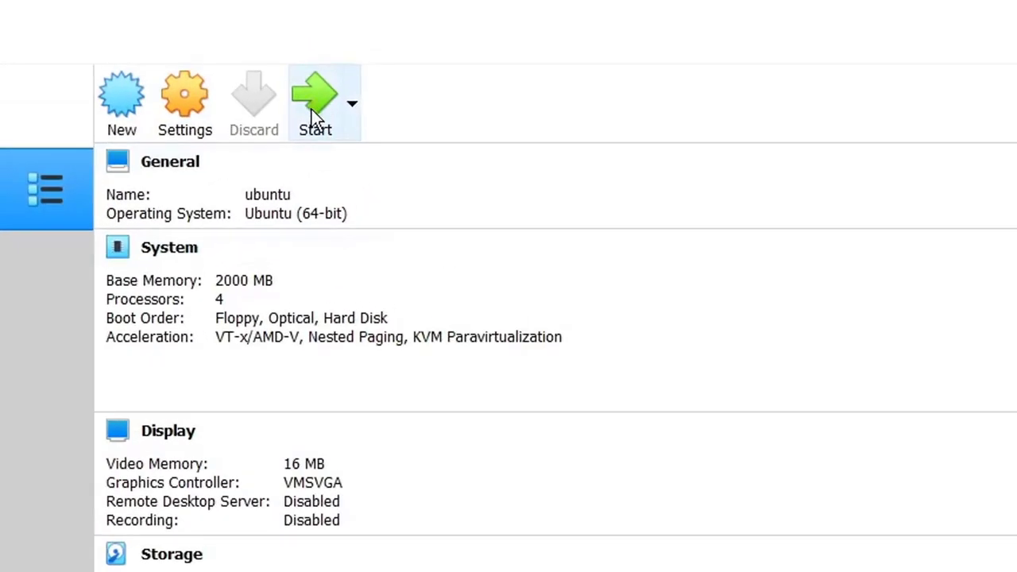
- Start the ubuntu VM so it boots from the ISO into the installer's Welcome screen
click(313, 103)
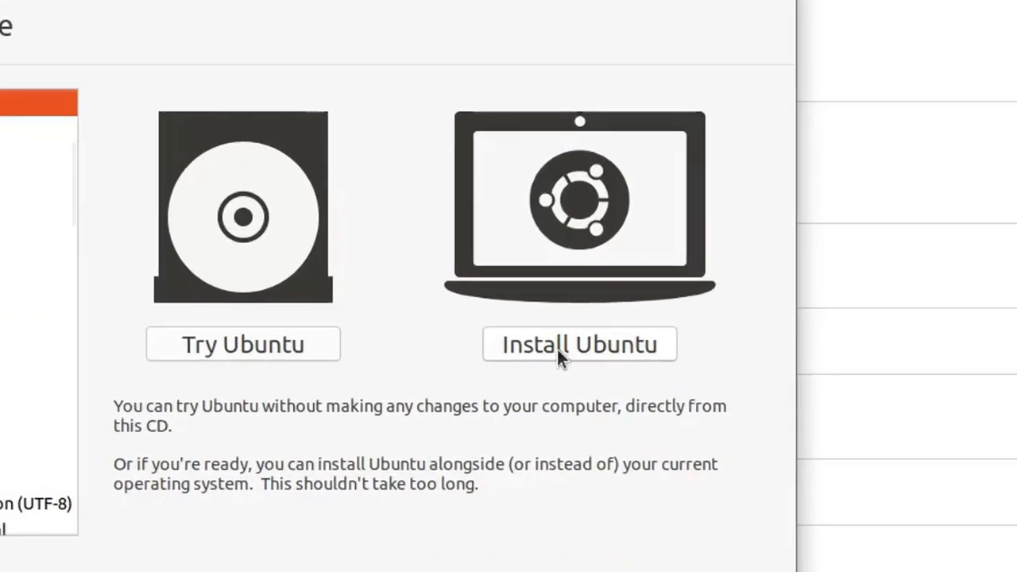
- Choose Install Ubuntu, keep the English (US) keyboard, and enable installing third-party software
click(560, 350)
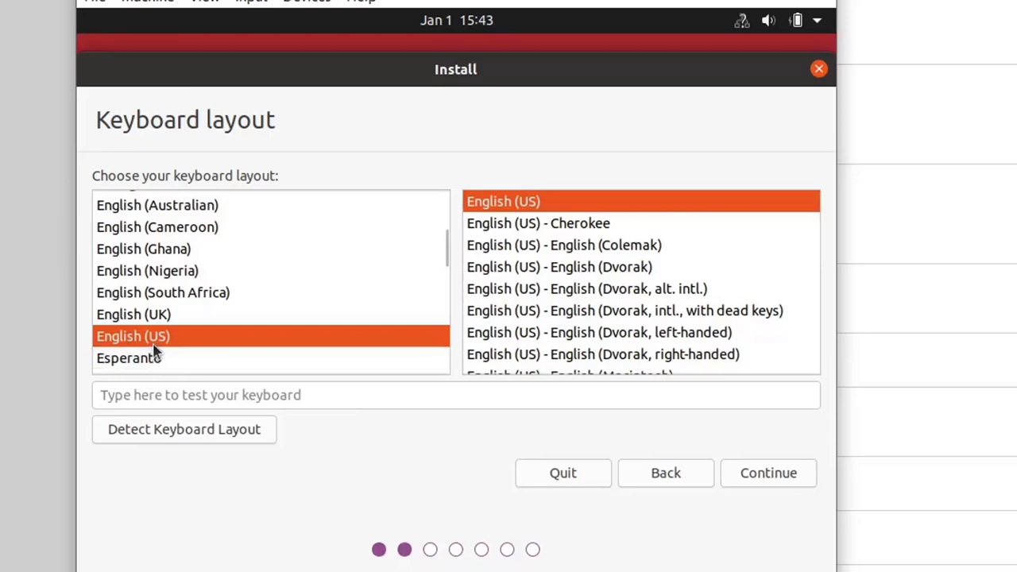
click(764, 477)
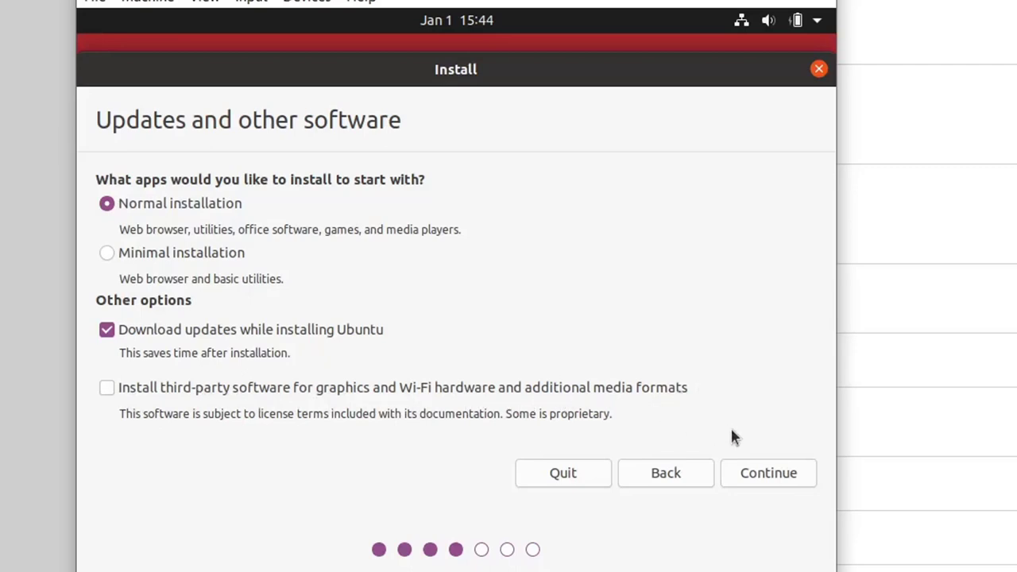
click(107, 387)
click(773, 477)
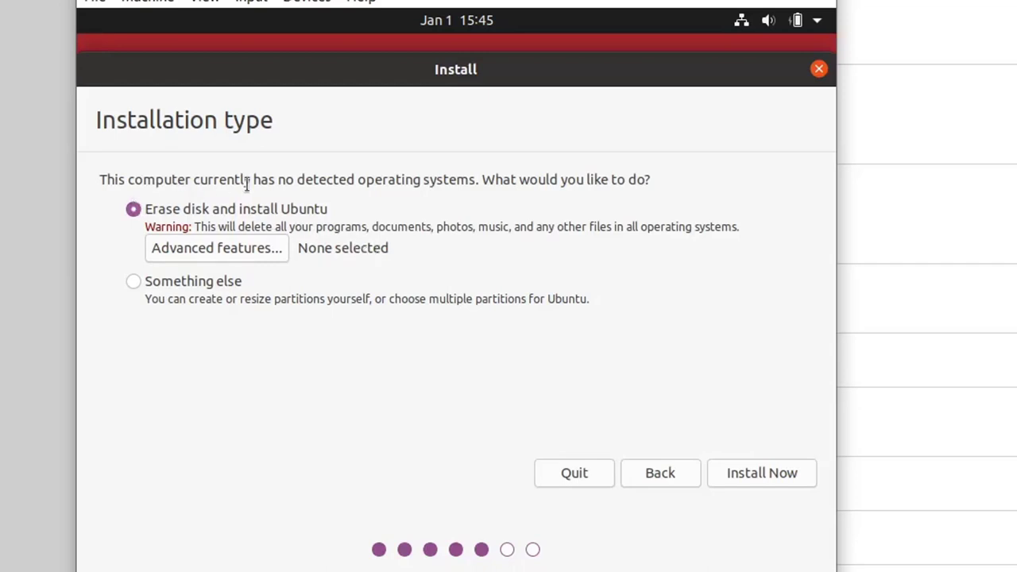
- Install with Erase disk, confirm writing the partition changes, and accept Karachi as the location
click(760, 473)
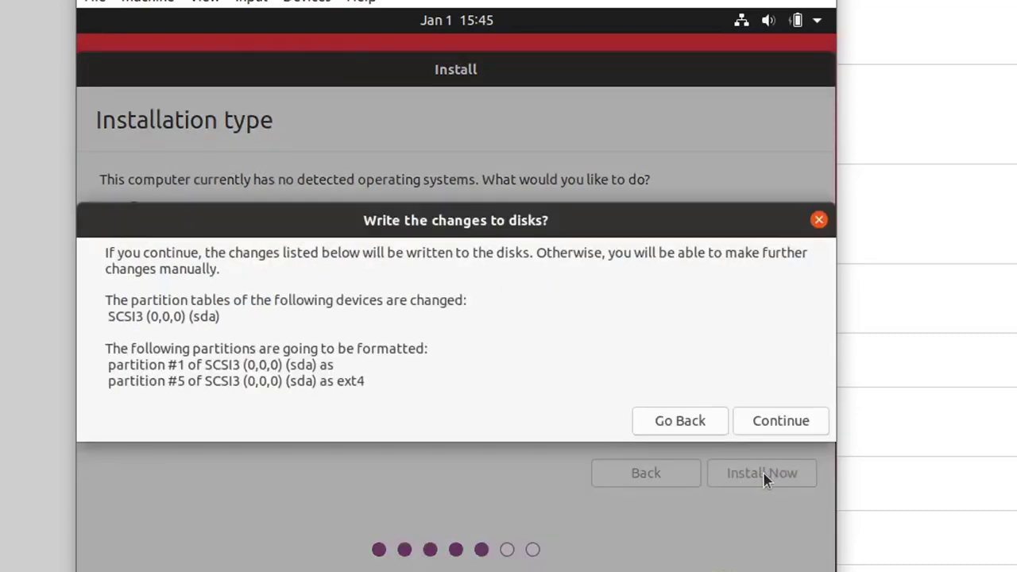
click(771, 424)
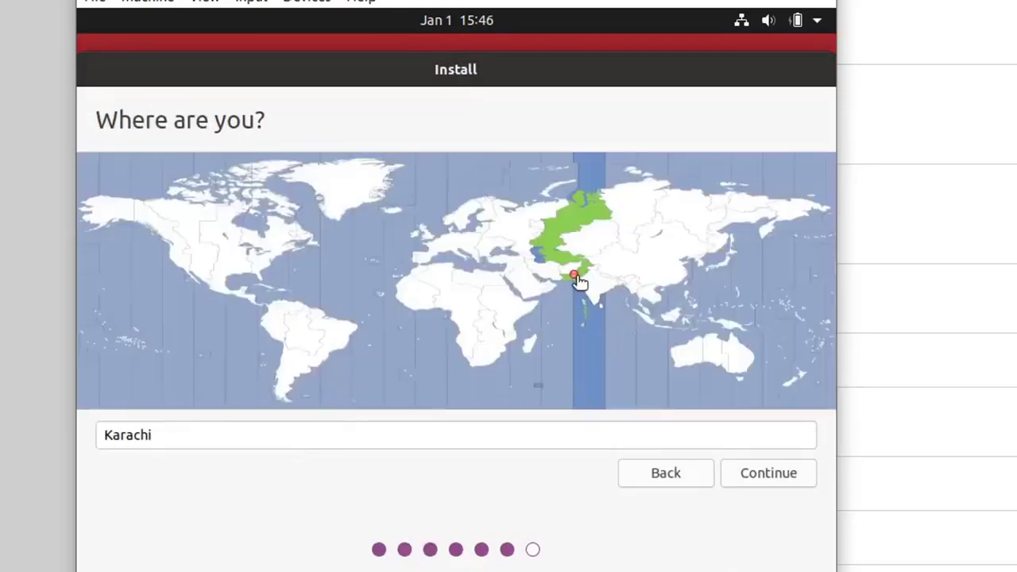
click(759, 477)
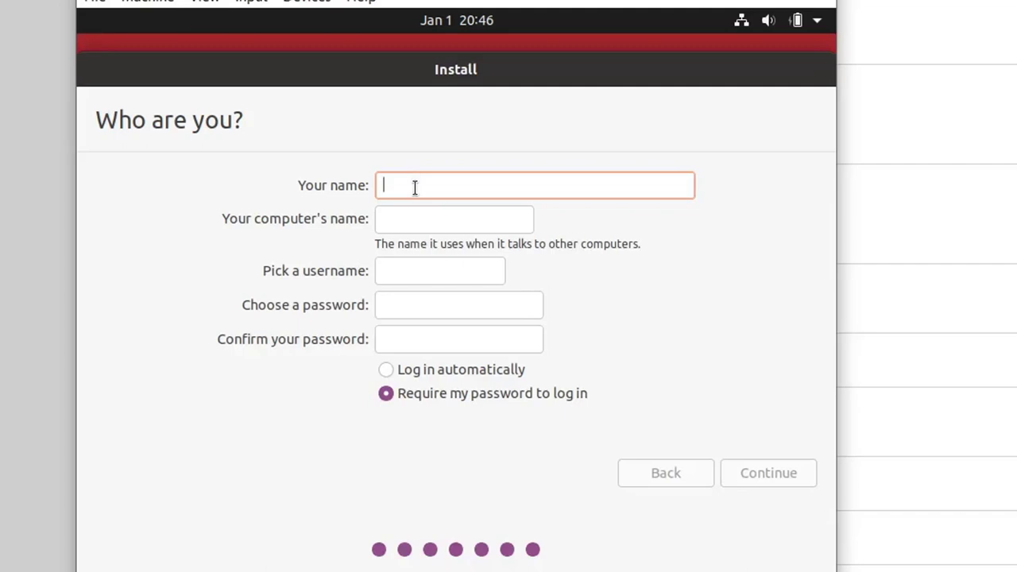
- Enter the user's name and the account password, then continue so the installation completes
text(Junij)
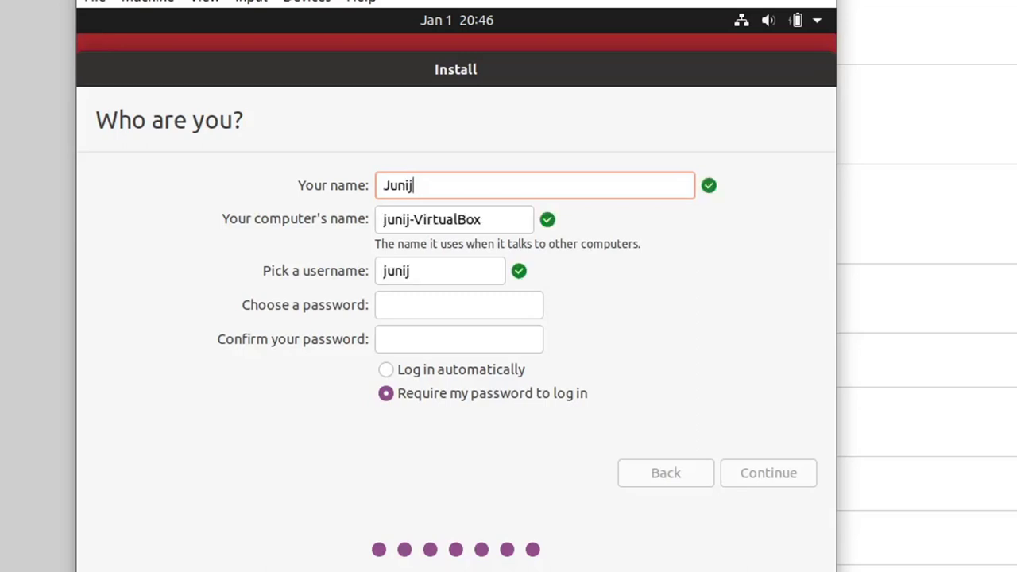
key(BackSpace)
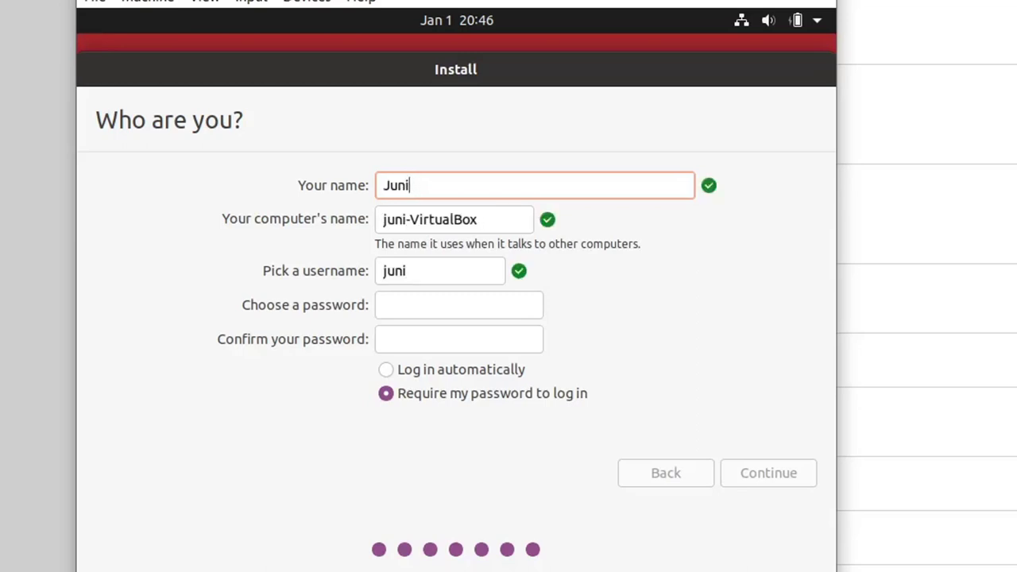
click(419, 310)
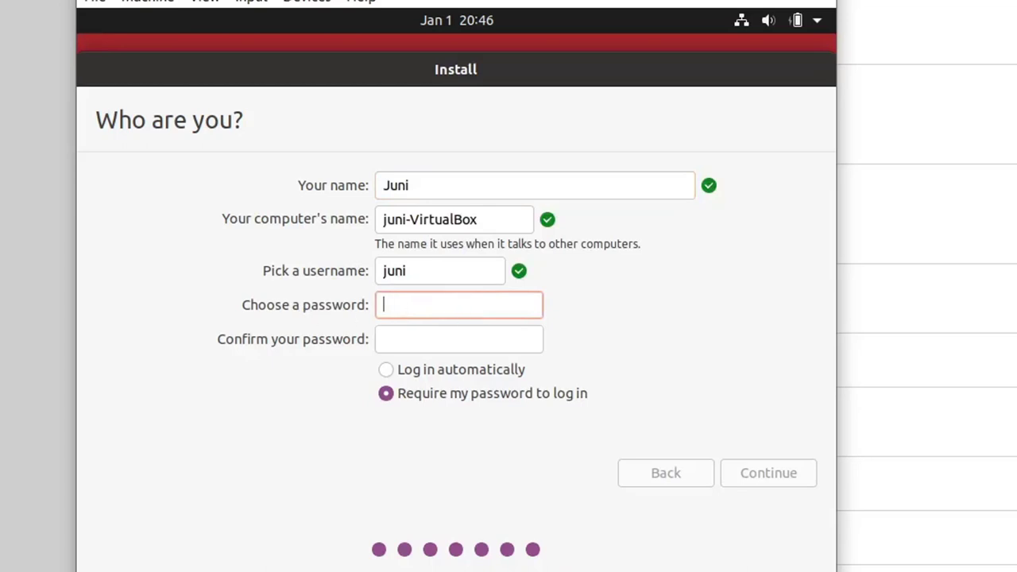
text(••••)
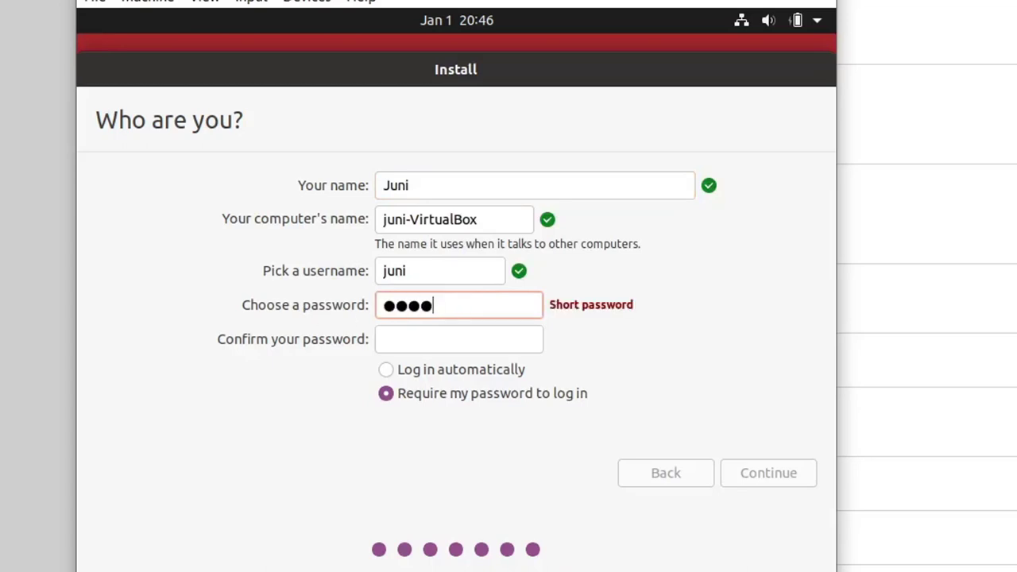
text(•••••)
click(463, 340)
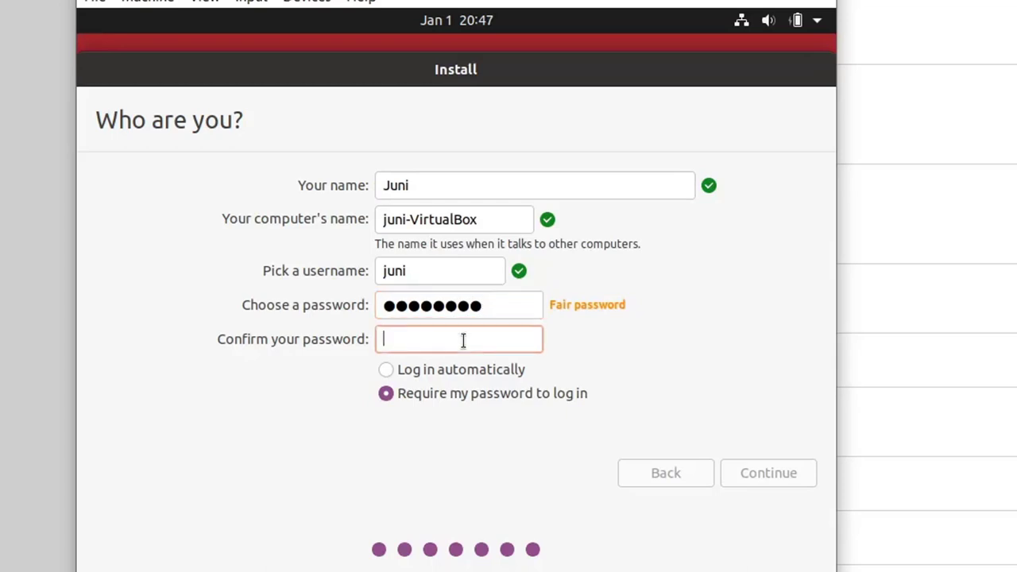
text(•••••••••)
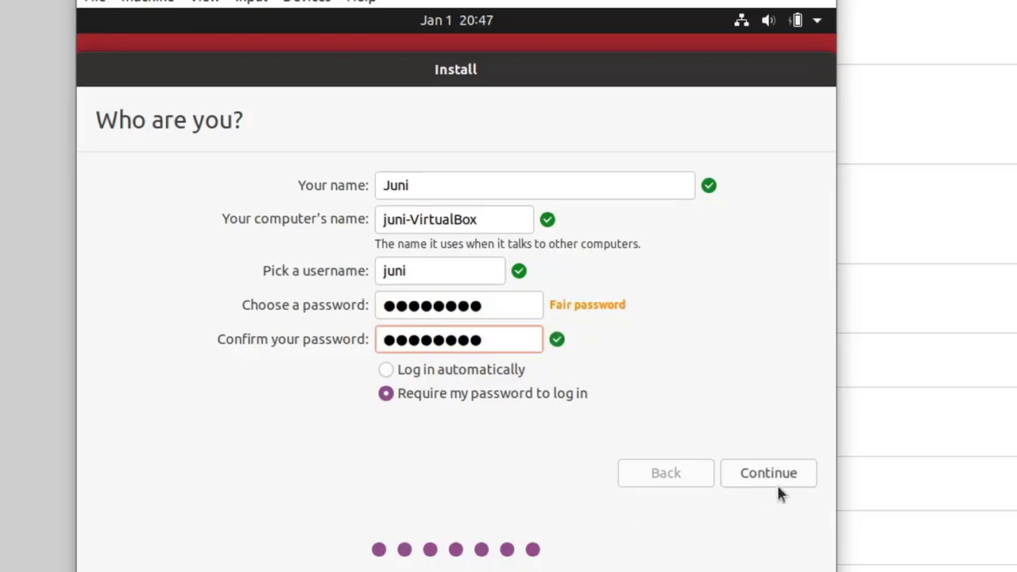
click(787, 475)
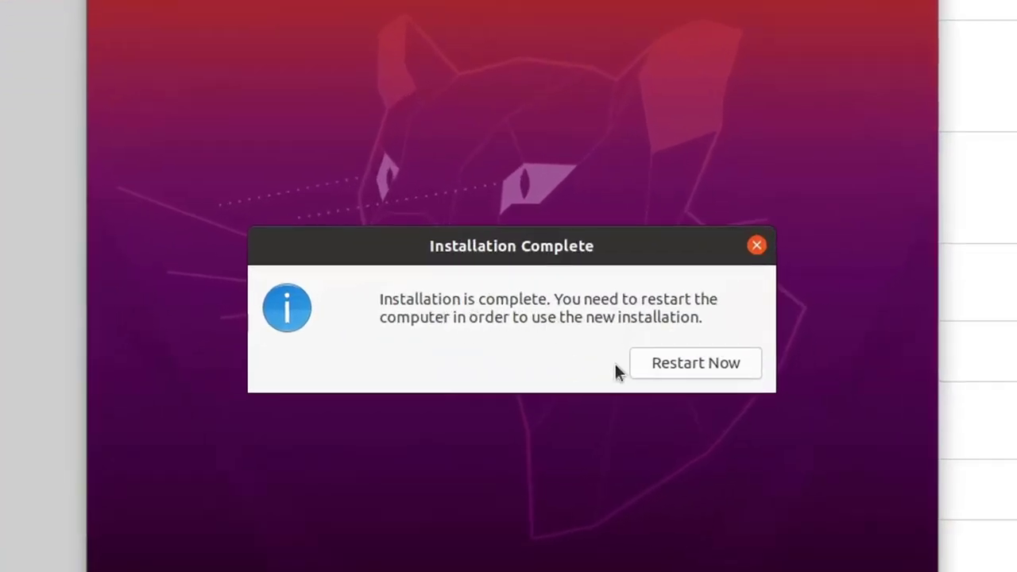
- Restart into the installed Ubuntu and log in as the user with the account password
click(703, 361)
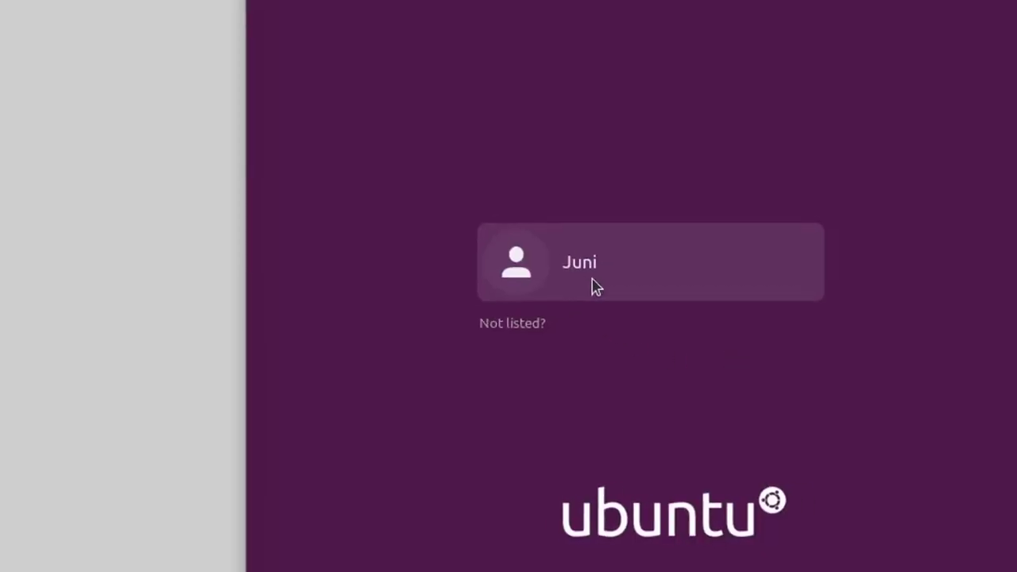
click(588, 274)
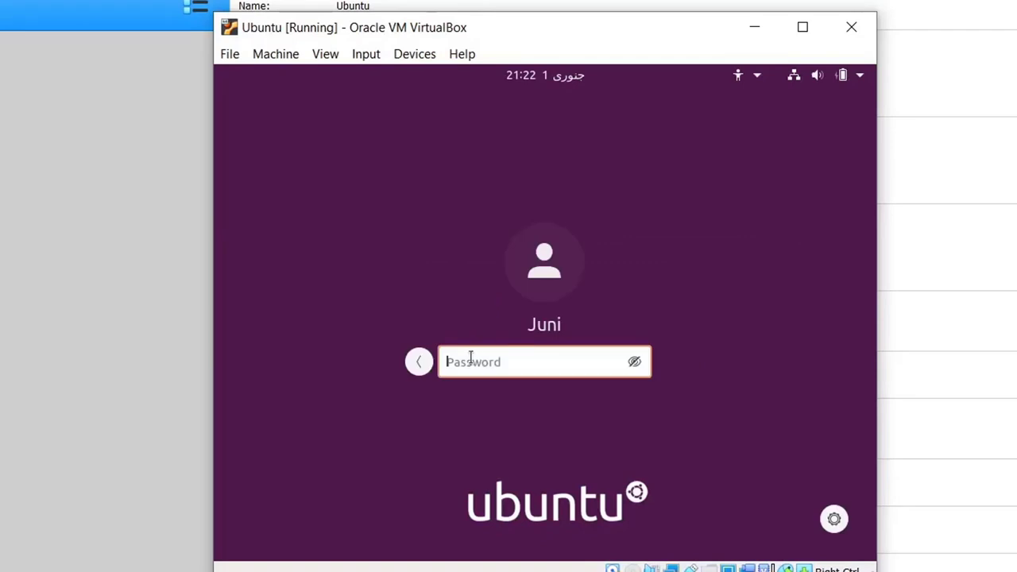
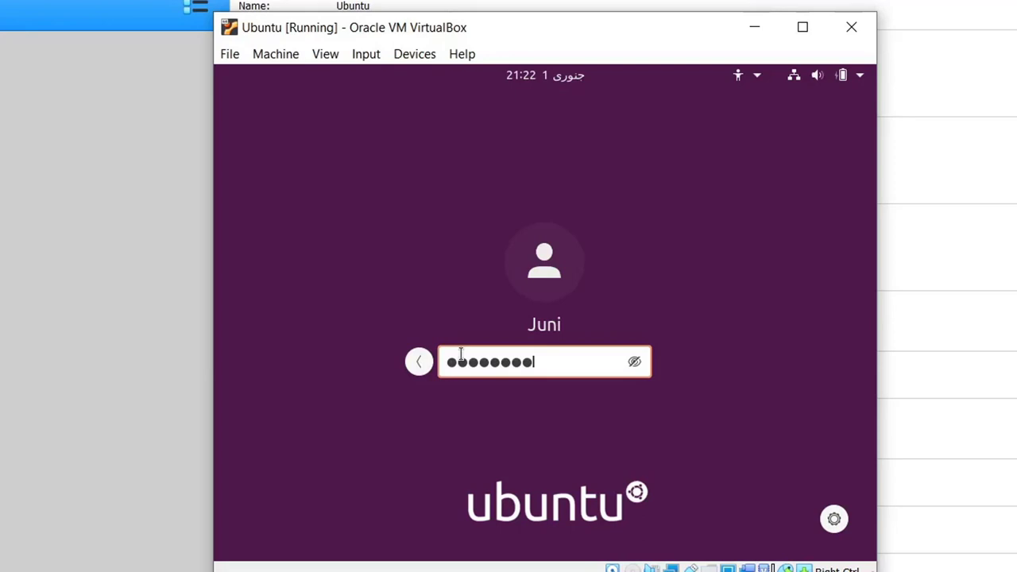
key(Return)
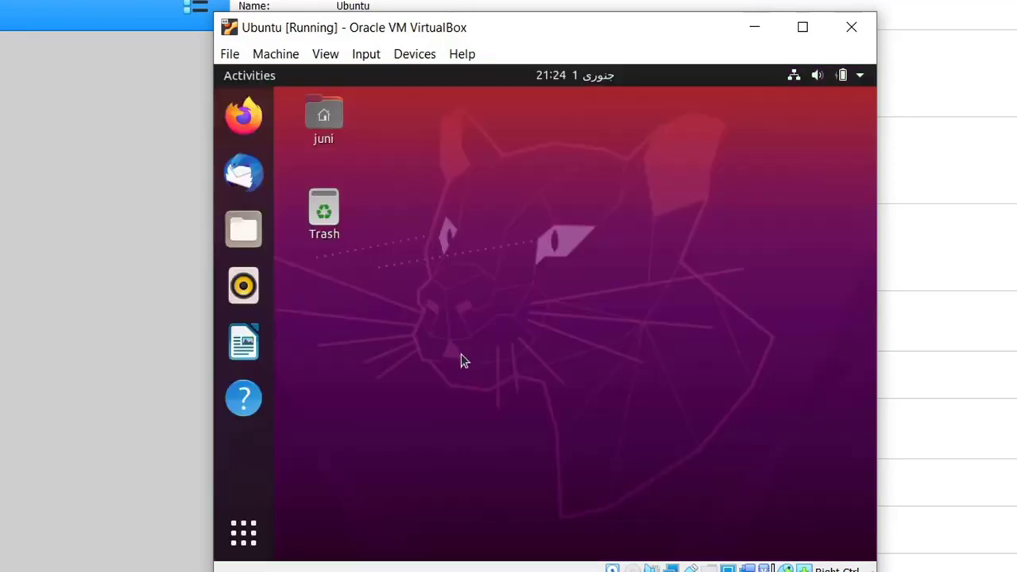